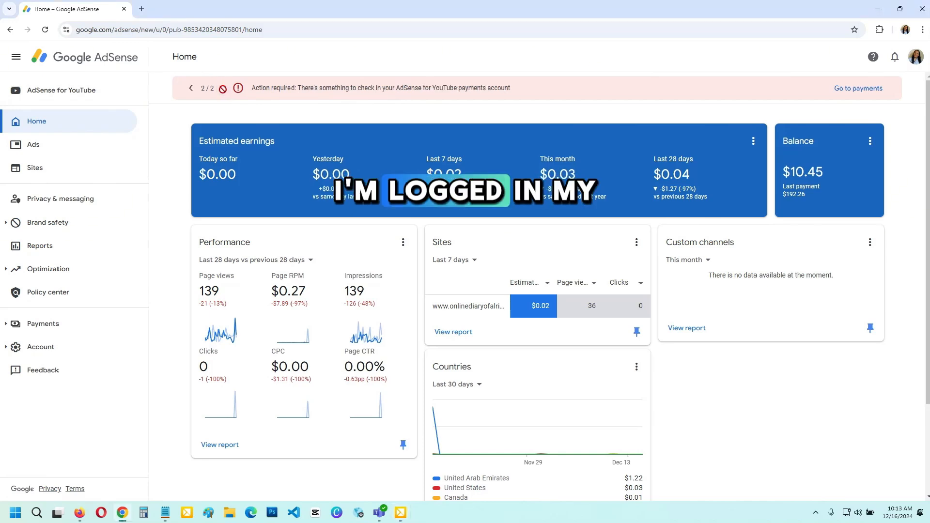
Open the payments info and switch the payments account to YouTube (Philippines)
left_click(191, 89)
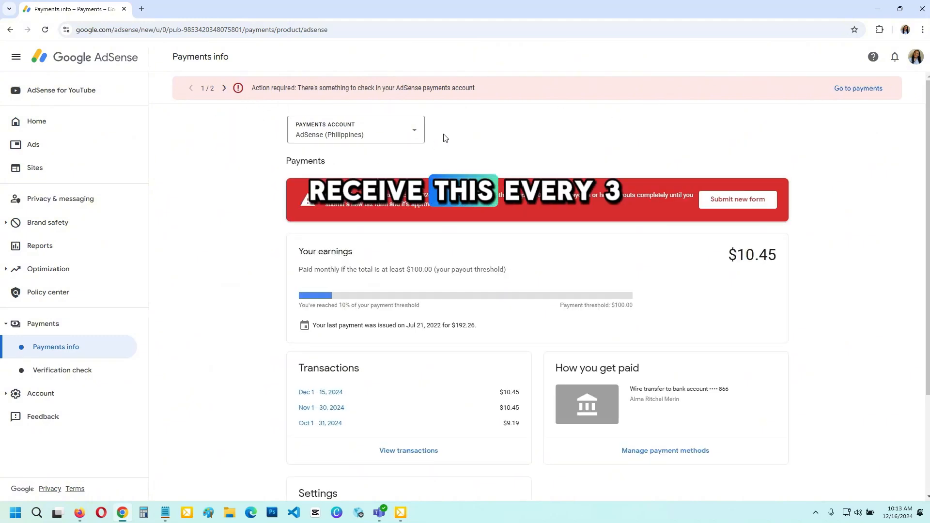
left_click(409, 137)
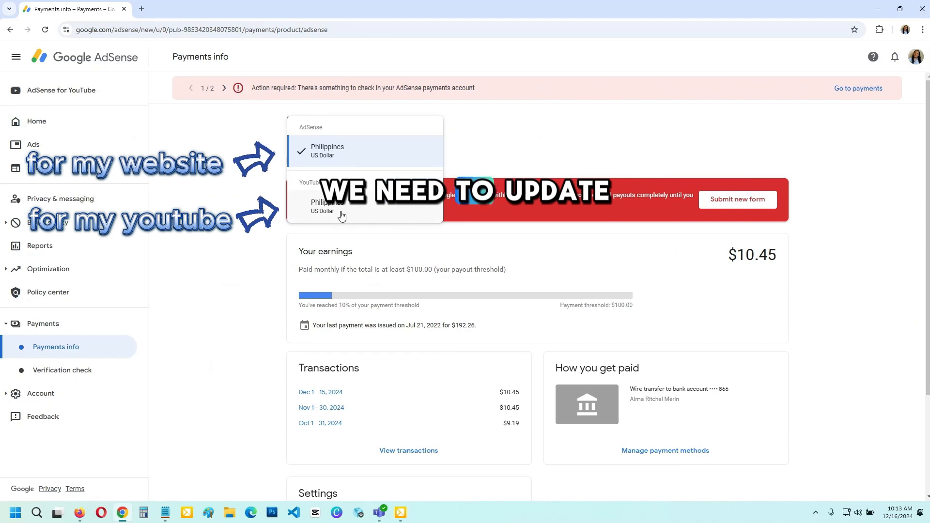
left_click(383, 209)
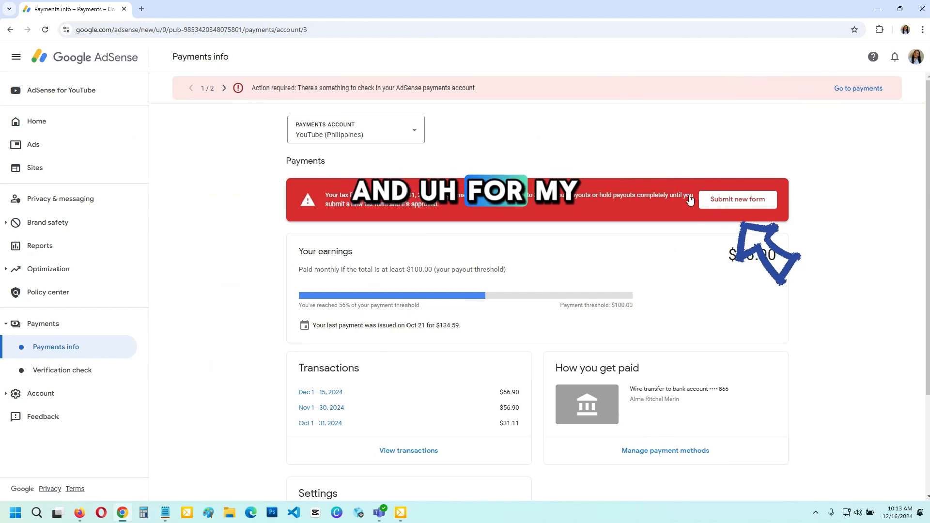
Start a new United States tax form to replace the expiring W-8BEN, proceeding to the identity verification
left_click(741, 199)
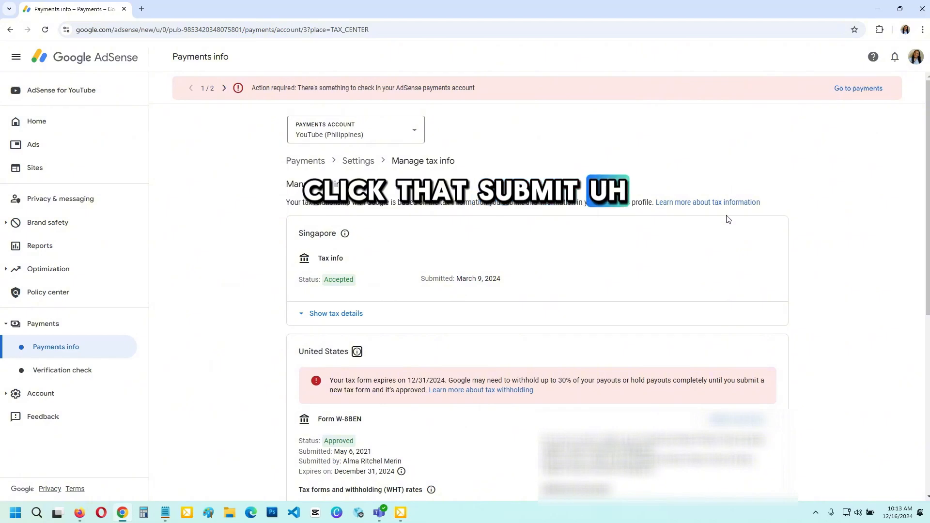
scroll(732, 223, "down", 3)
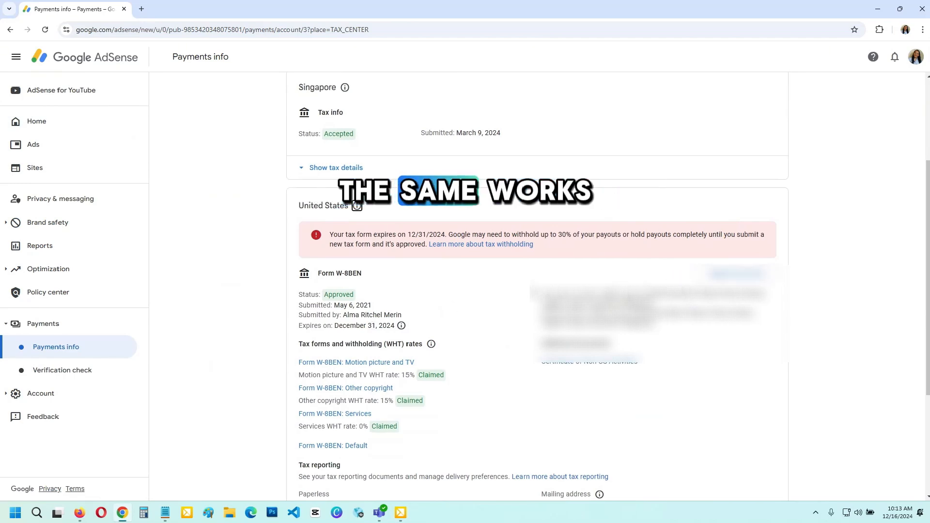
scroll(673, 286, "down", 2)
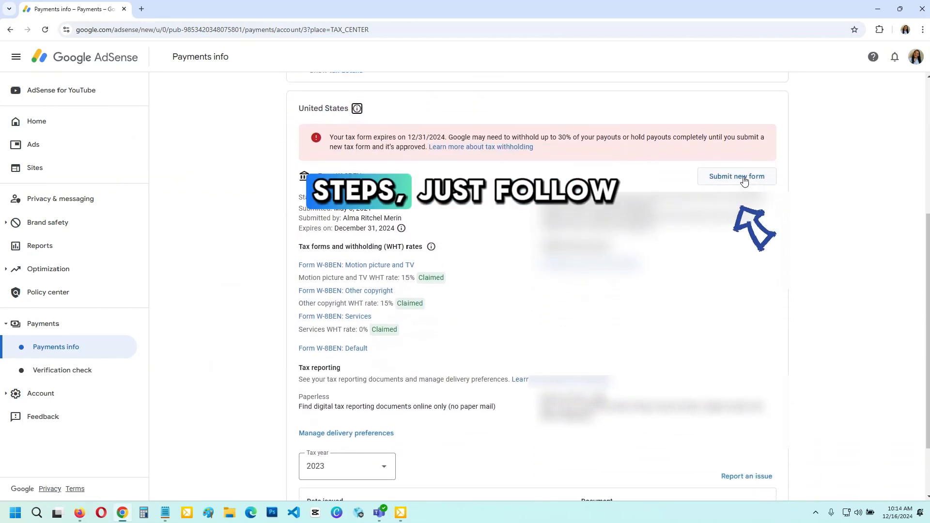
left_click(743, 178)
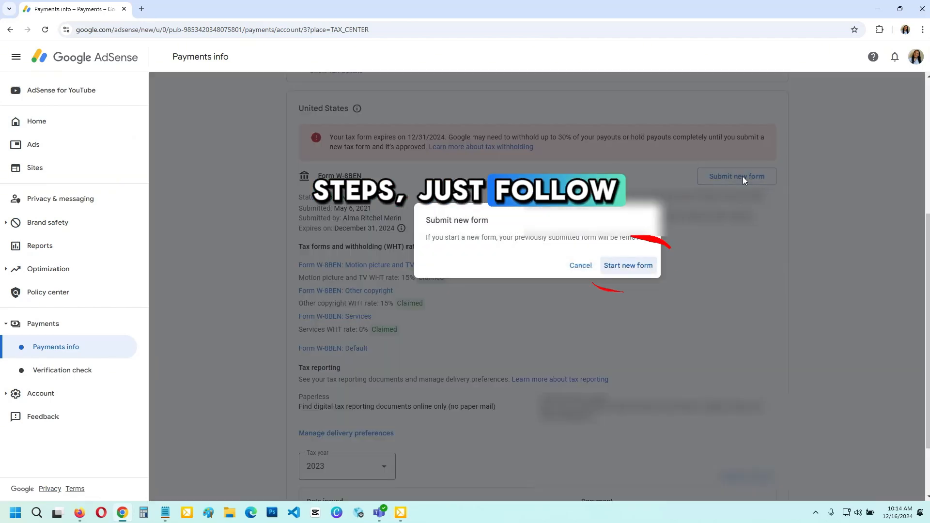
left_click(633, 268)
left_click(660, 332)
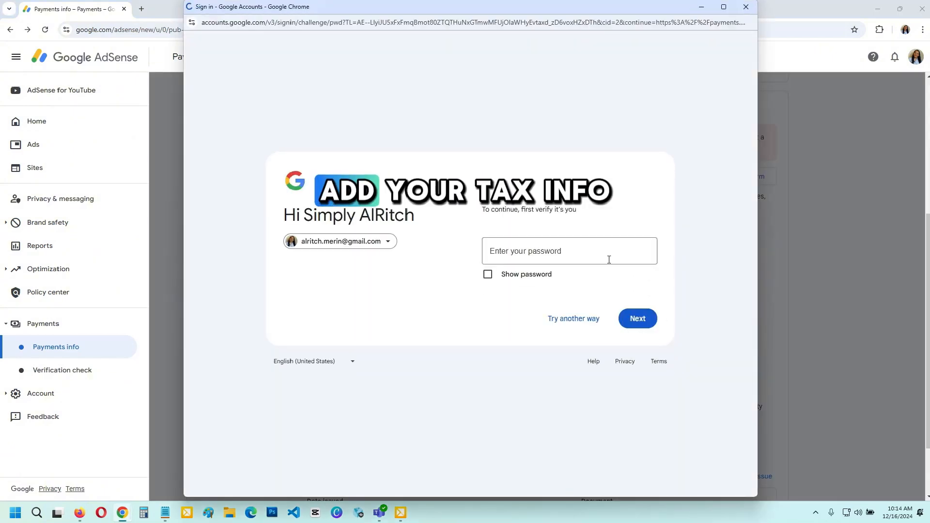
Try to verify the account owner's identity by submitting the account password
left_click(531, 244)
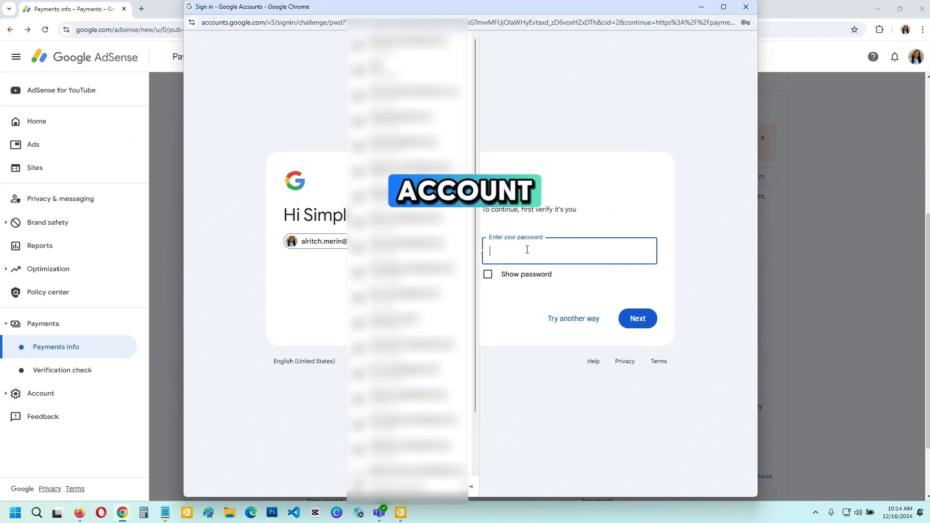
type("••••••••••")
key("Return")
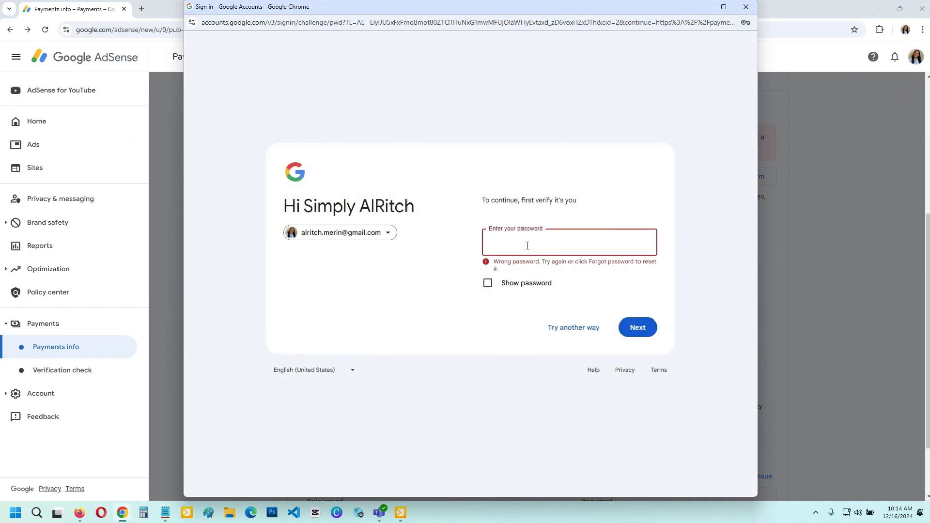
Enter the account password again and submit it to continue to the United States tax info
type("•")
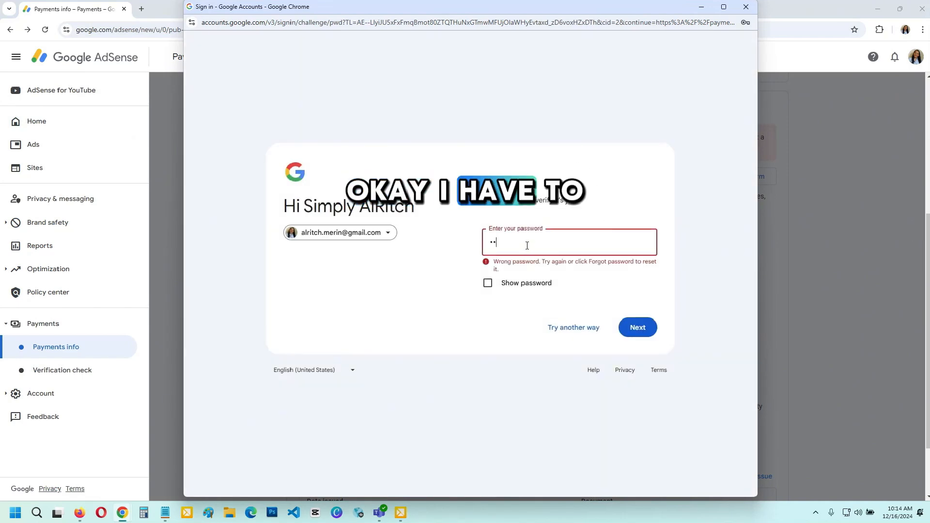
type("•••••••••••")
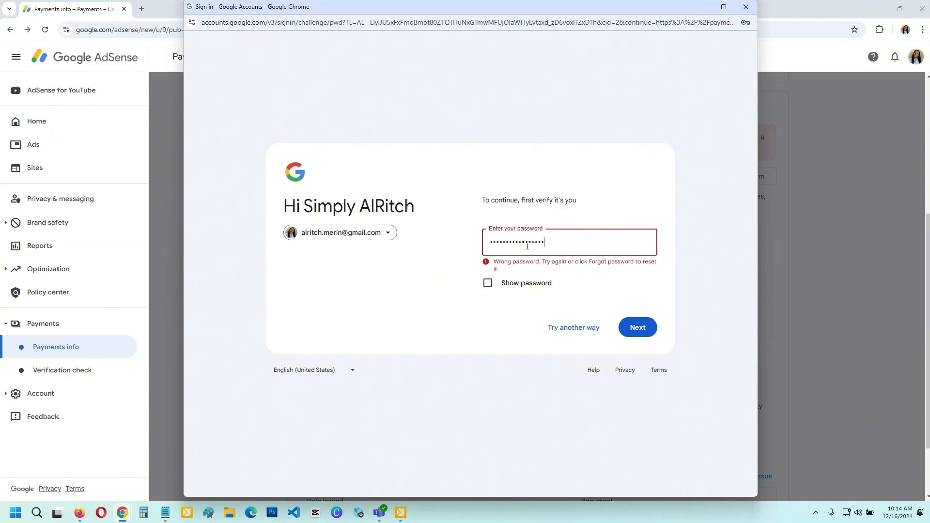
type("•")
left_click(620, 329)
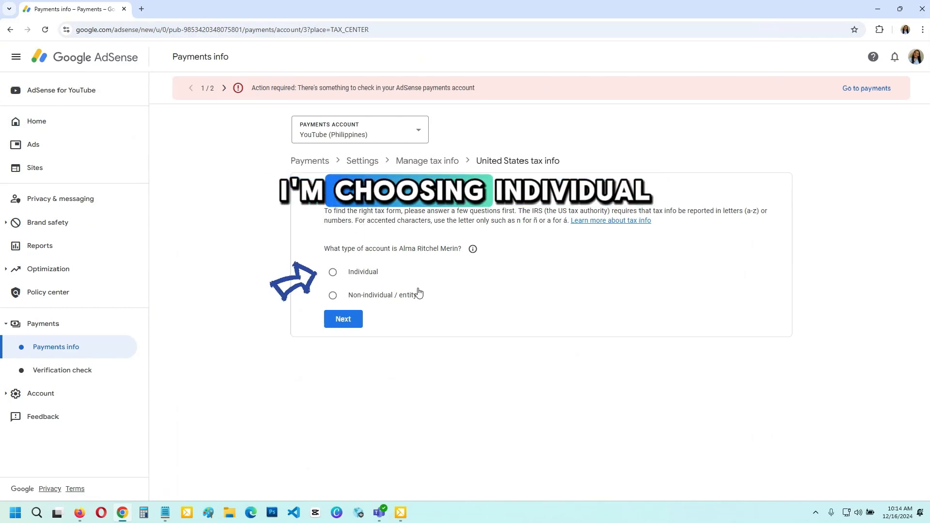
Choose Individual as account type, answer No to US citizenship or residency, and start the W-8BEN form
left_click(339, 277)
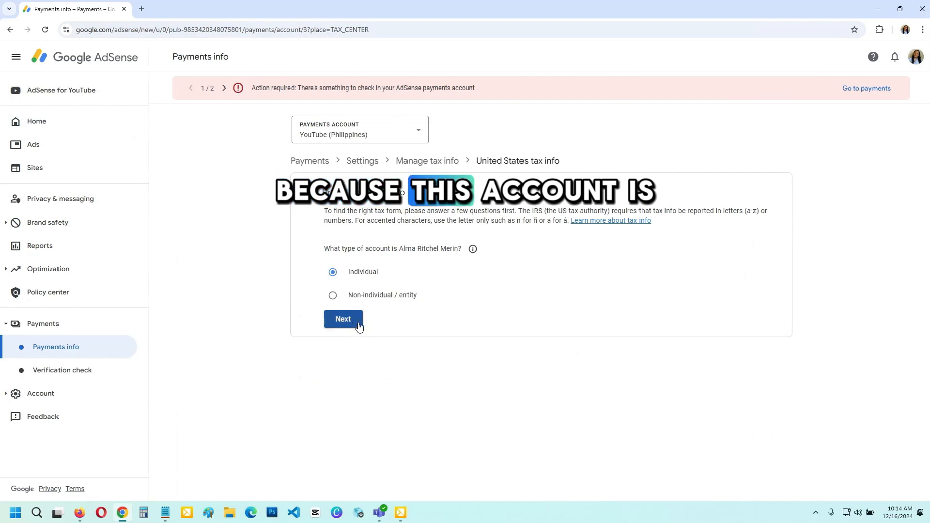
left_click(356, 325)
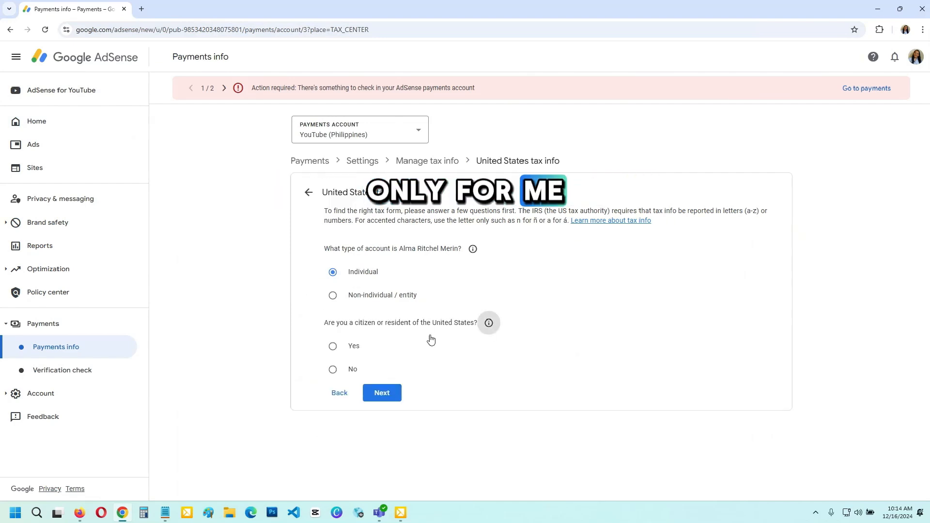
left_click(333, 370)
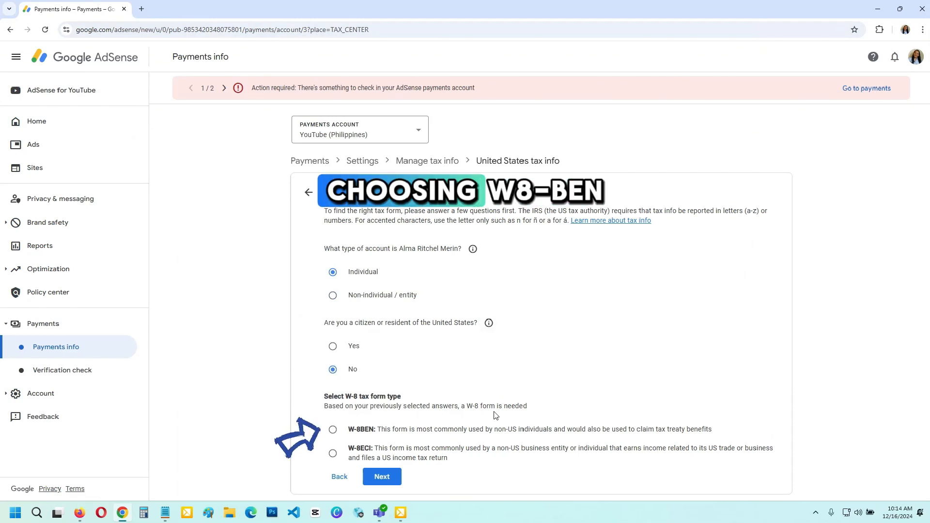
left_click(353, 434)
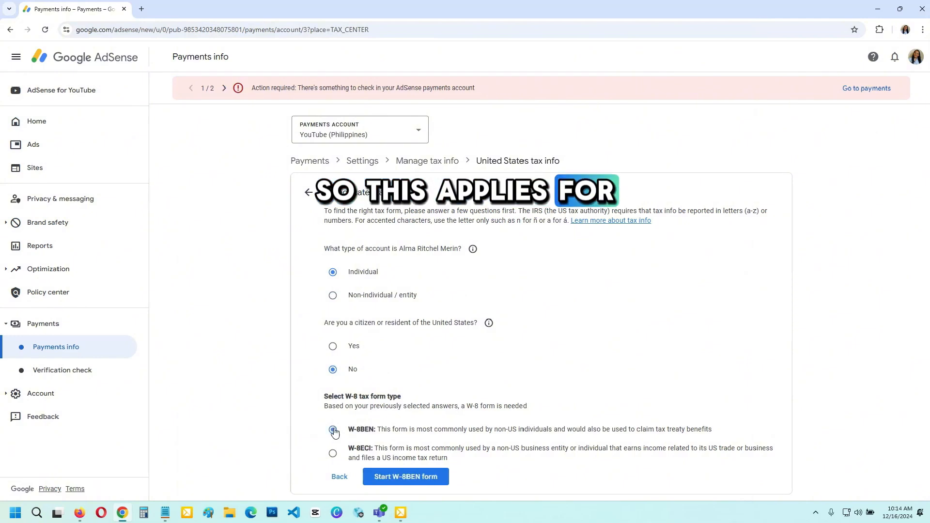
left_click(416, 476)
Set the country of citizenship to Philippines in the tax identity section
scroll(688, 308, "down", 2)
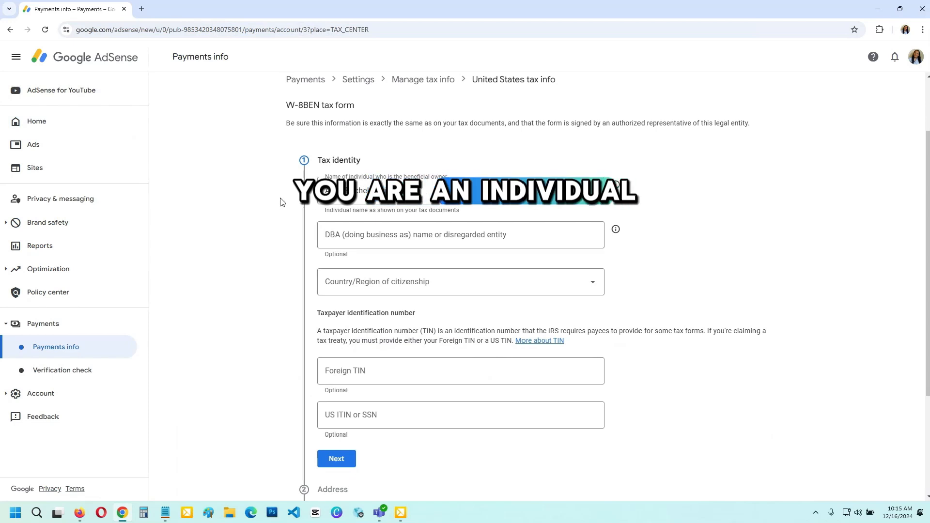
scroll(392, 310, "down", 1)
left_click(399, 268)
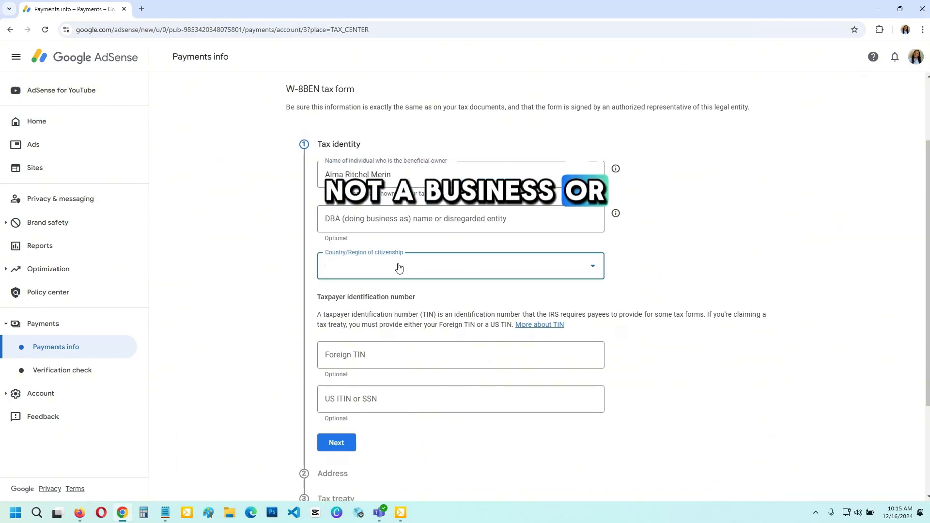
scroll(434, 351, "down", 5)
scroll(450, 370, "down", 2)
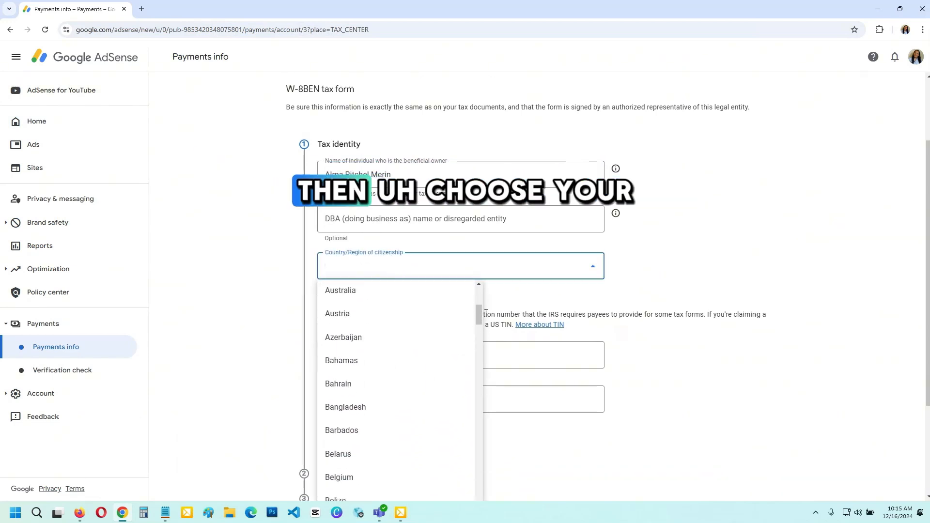
left_click_drag(475, 312, 472, 423)
scroll(362, 395, "down", 1)
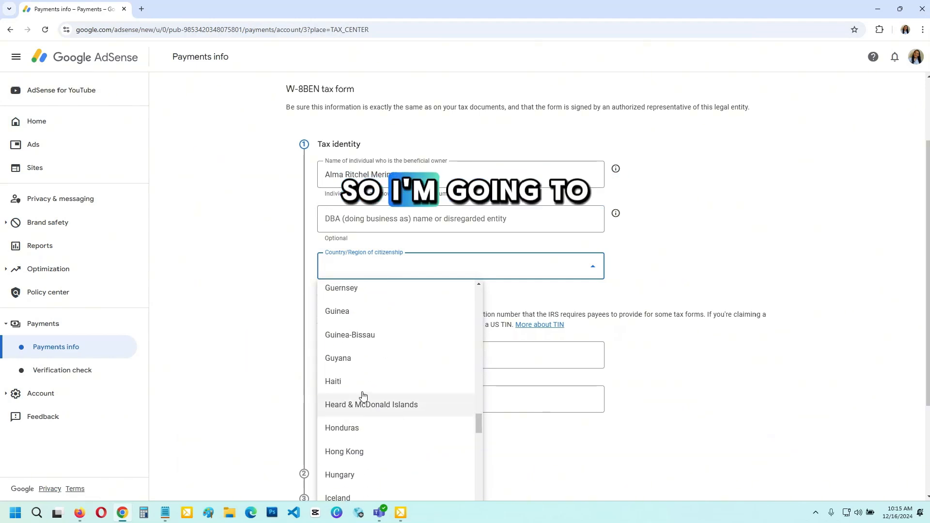
scroll(364, 388, "down", 20)
scroll(377, 403, "down", 1)
scroll(377, 403, "down", 6)
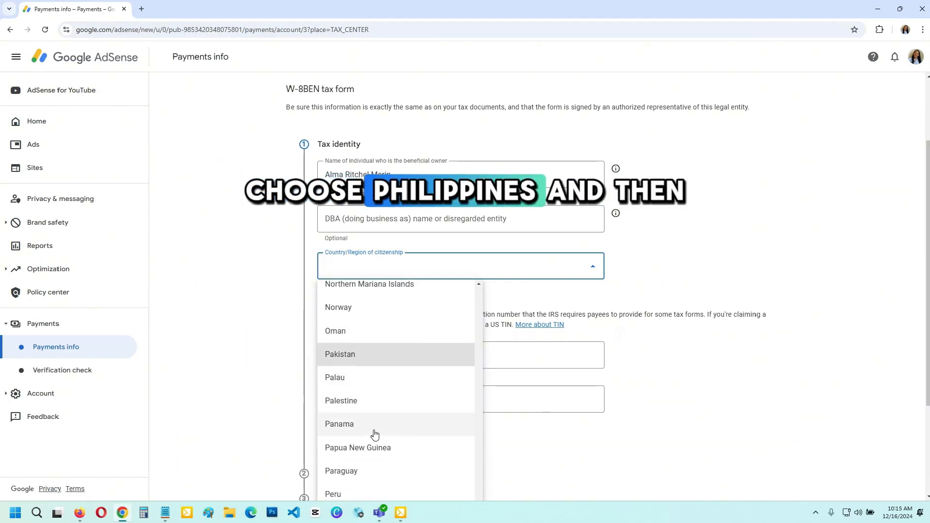
left_click(374, 426)
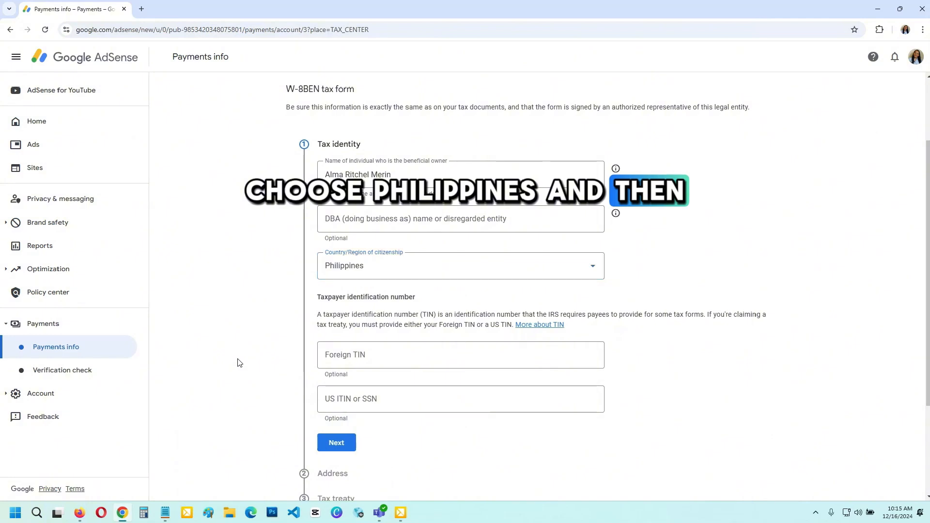
Enter the taxpayer's foreign TIN and continue to the address section
scroll(579, 391, "down", 1)
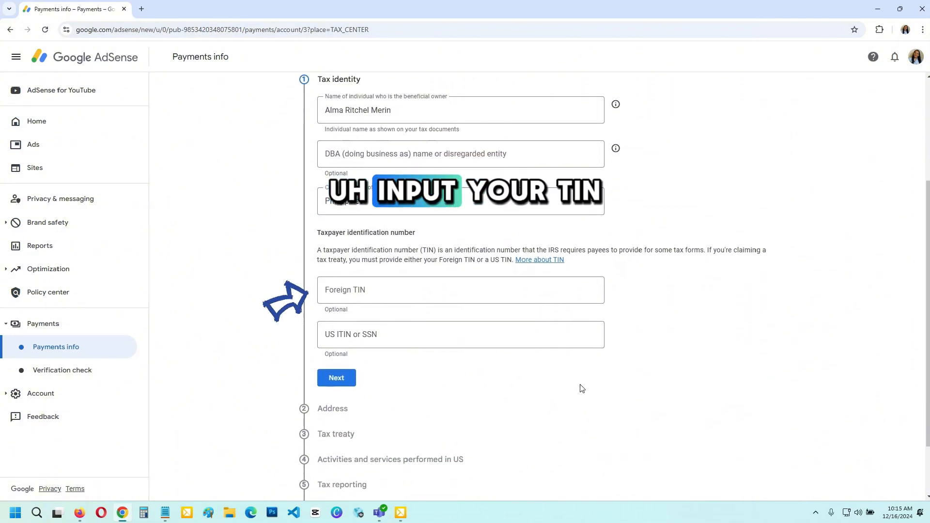
left_click(365, 291)
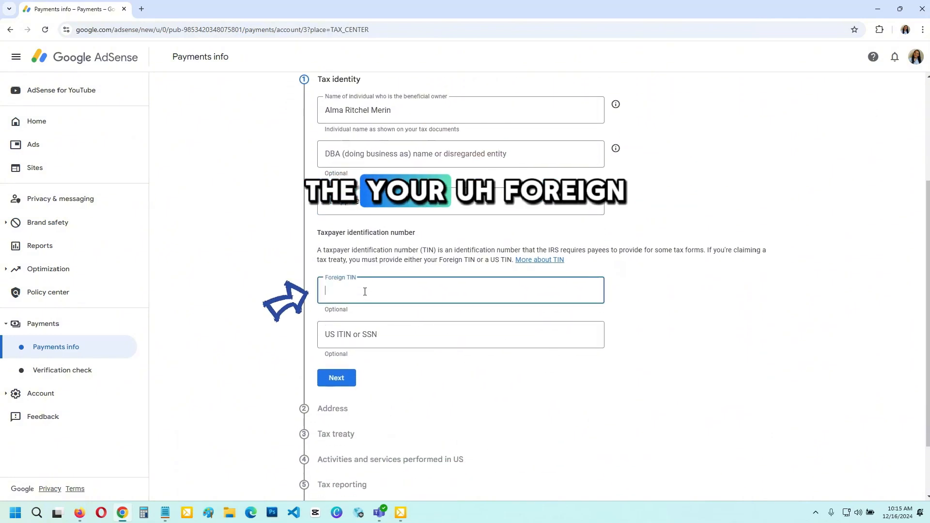
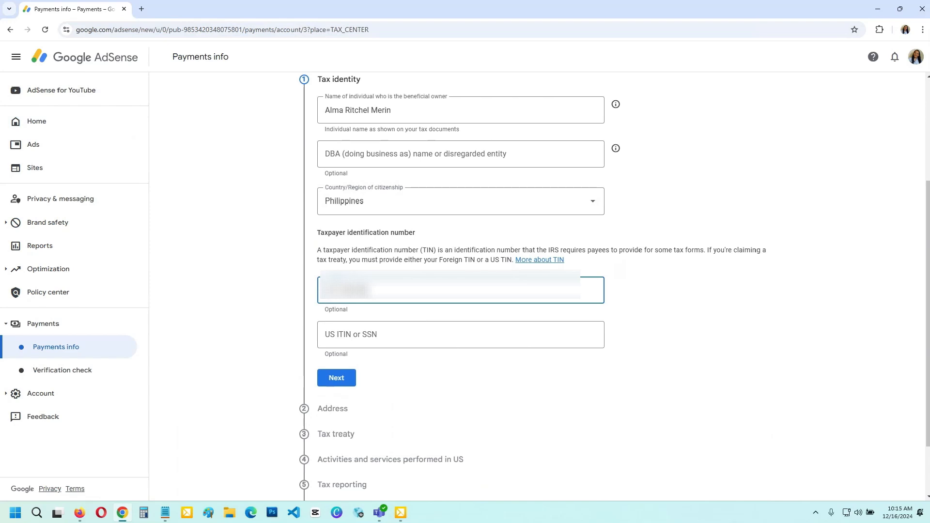
scroll(417, 353, "down", 1)
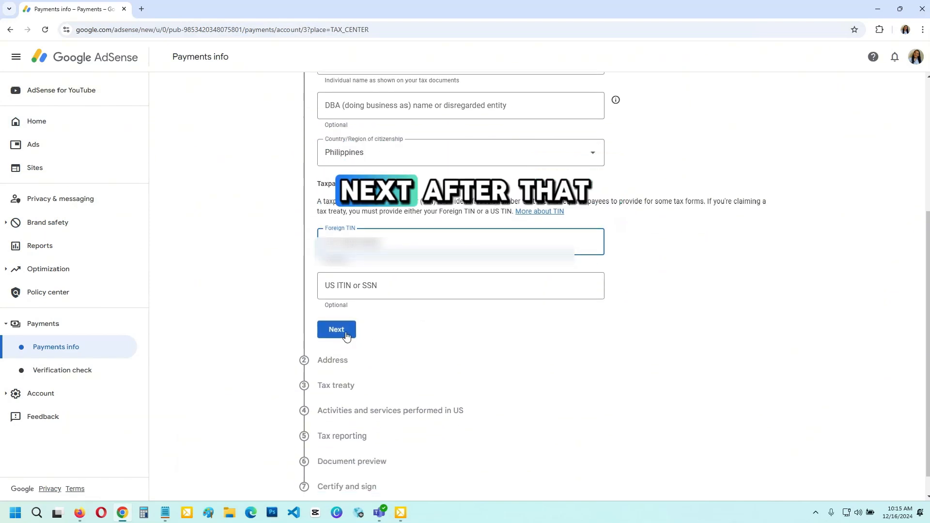
left_click(346, 334)
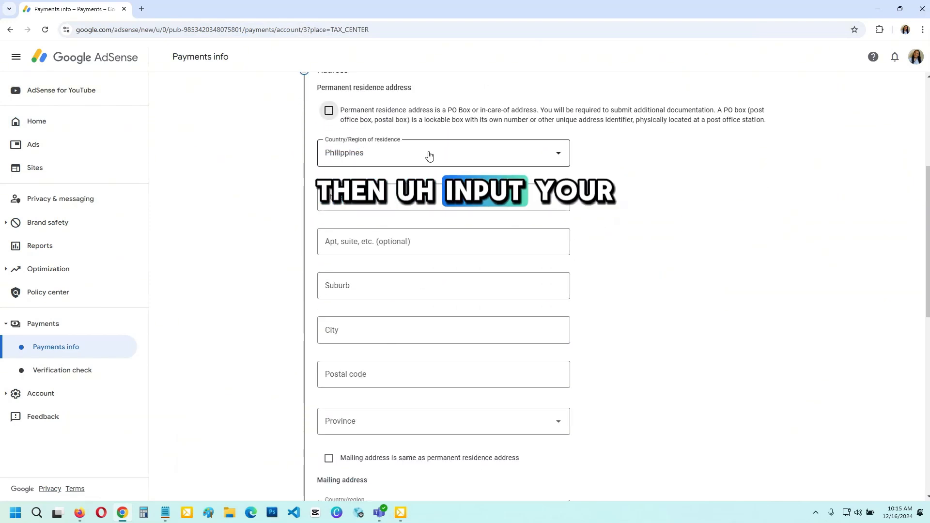
Complete the address section with the mailing address same as the permanent residence address, and continue to the tax treaty section
scroll(557, 219, "up", 1)
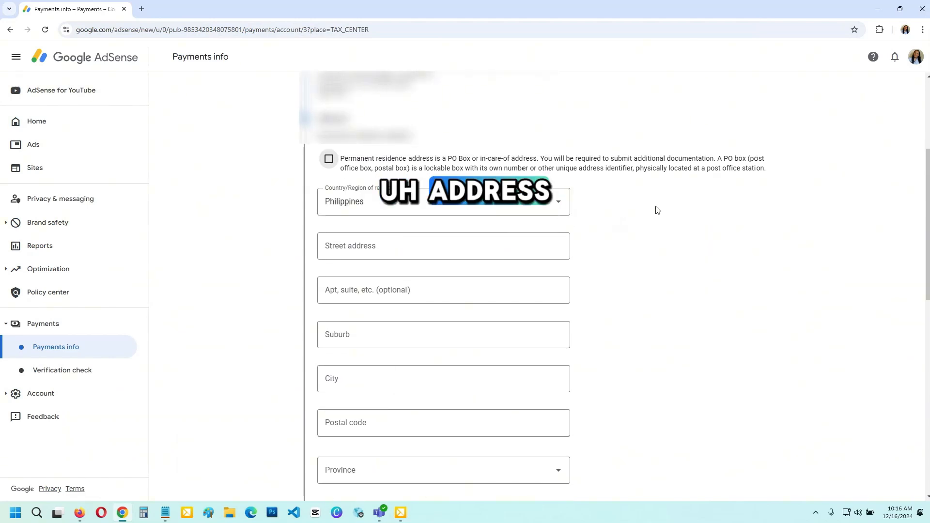
scroll(657, 208, "up", 1)
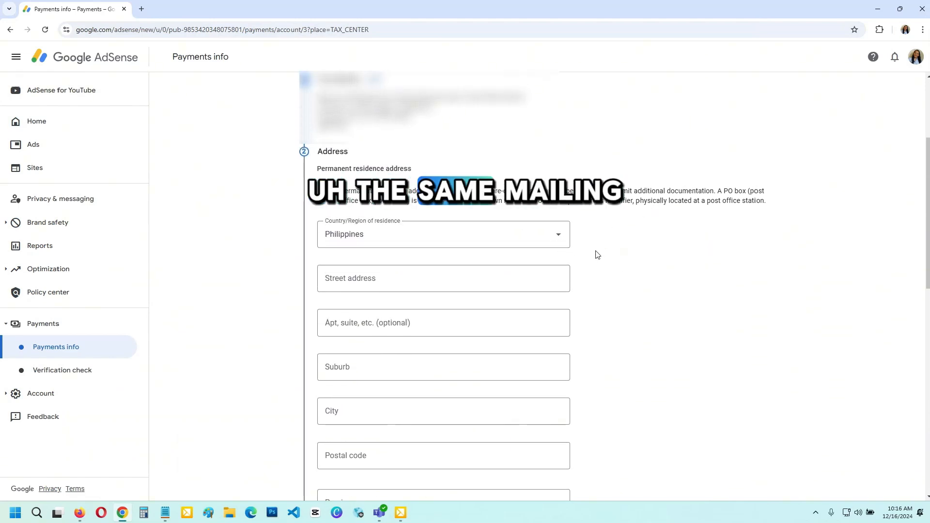
scroll(613, 251, "up", 1)
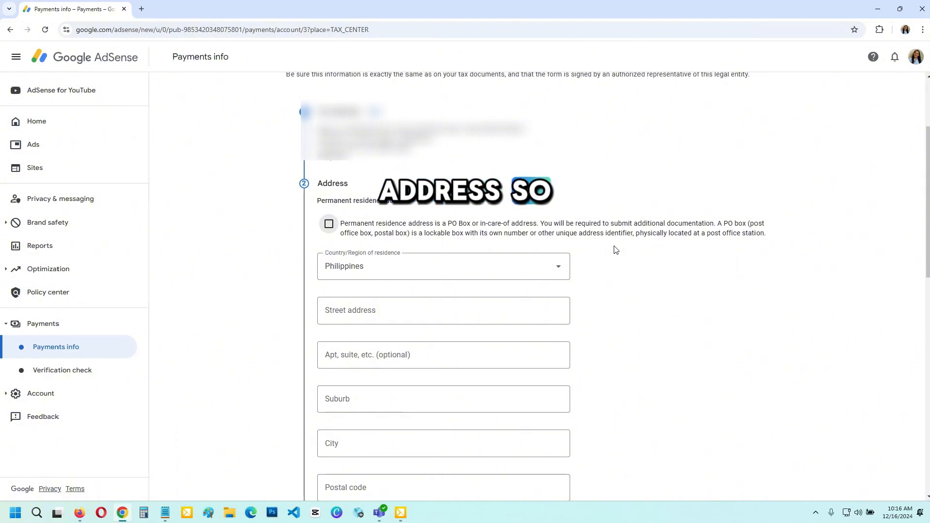
scroll(616, 250, "down", 3)
scroll(625, 252, "down", 1)
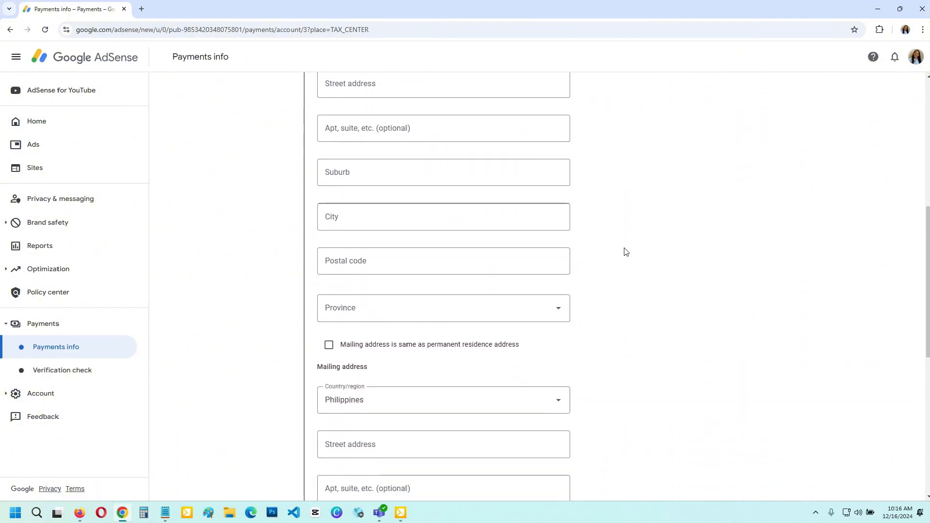
left_click(329, 345)
scroll(467, 306, "up", 3)
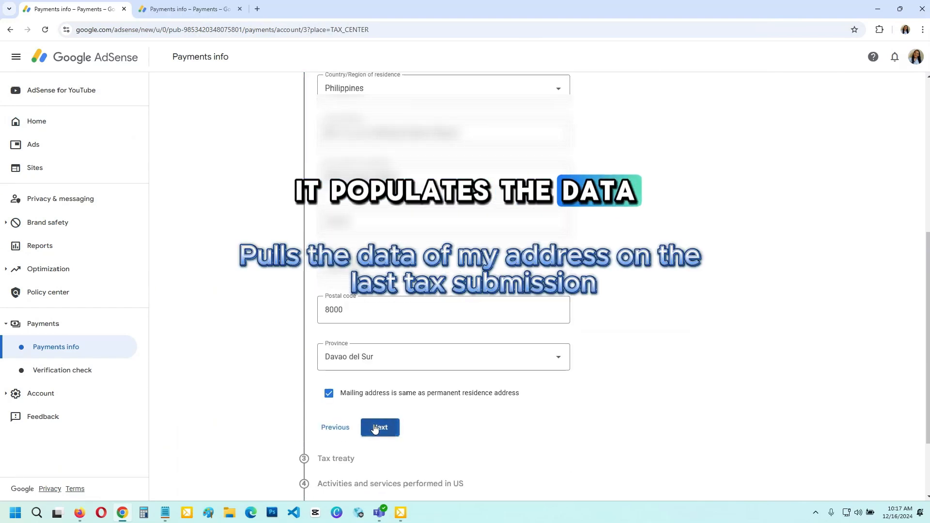
left_click(375, 428)
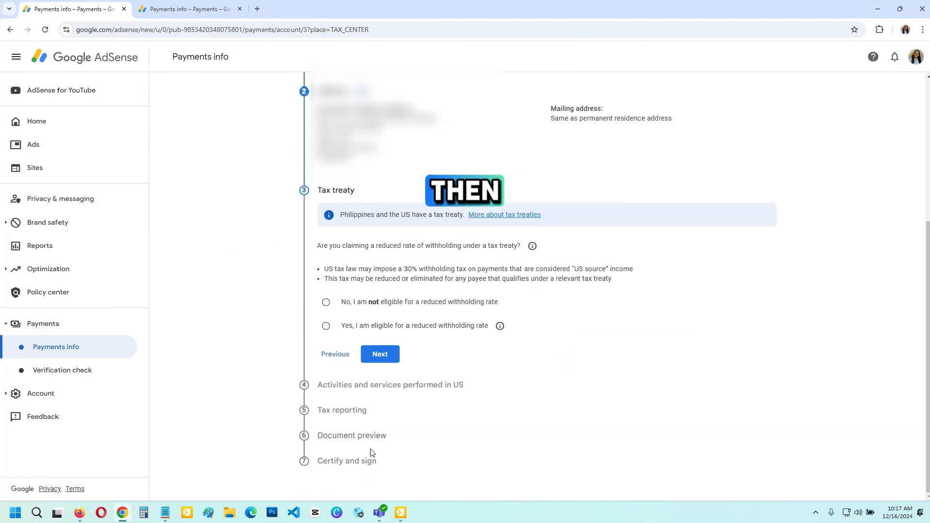
Claim eligibility for a reduced withholding rate under the tax treaty and choose Philippines as the treaty country
scroll(477, 428, "up", 1)
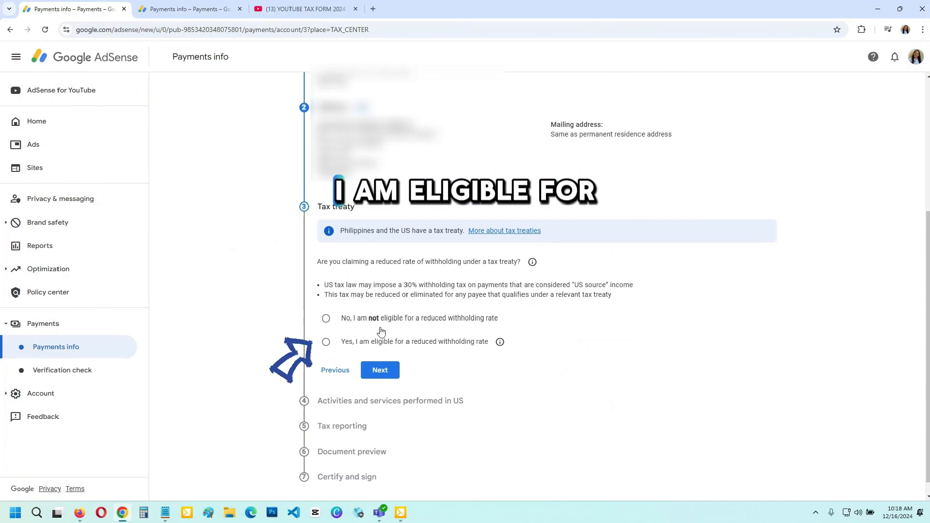
left_click(326, 343)
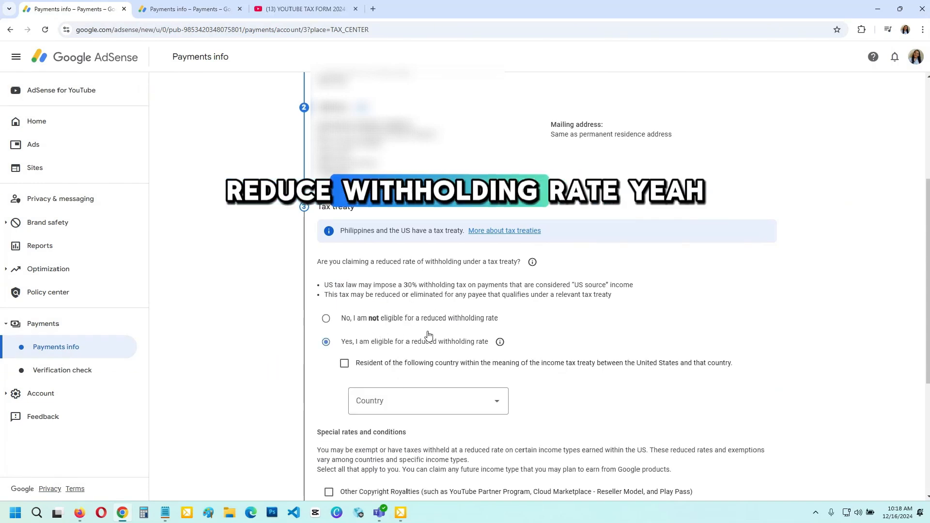
scroll(439, 342, "down", 1)
left_click(441, 343)
scroll(425, 232, "down", 7)
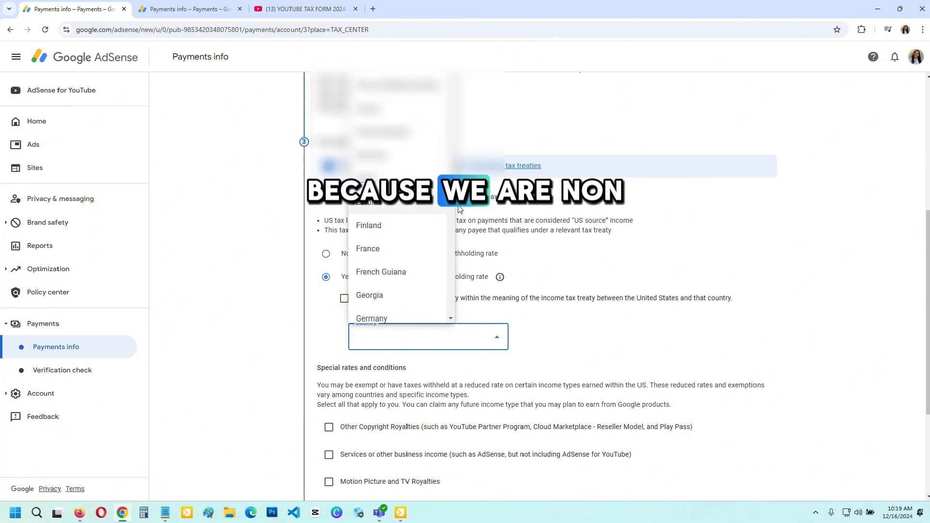
scroll(425, 255, "down", 8)
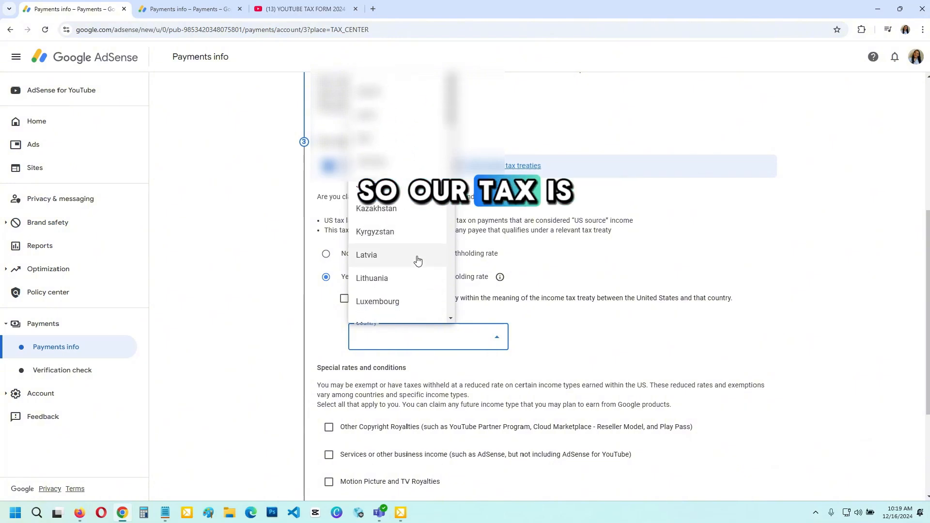
scroll(416, 268, "down", 2)
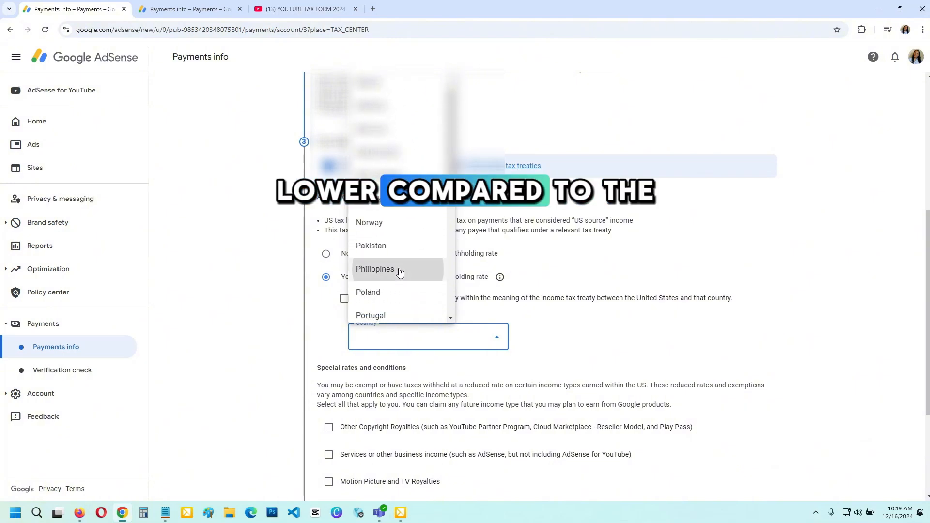
left_click(400, 270)
Claim Other Copyright Royalties under Article 13 and paragraph 2A at the 15% reduced treaty rate, and check its tax-resident reason
scroll(229, 309, "down", 1)
scroll(230, 309, "down", 2)
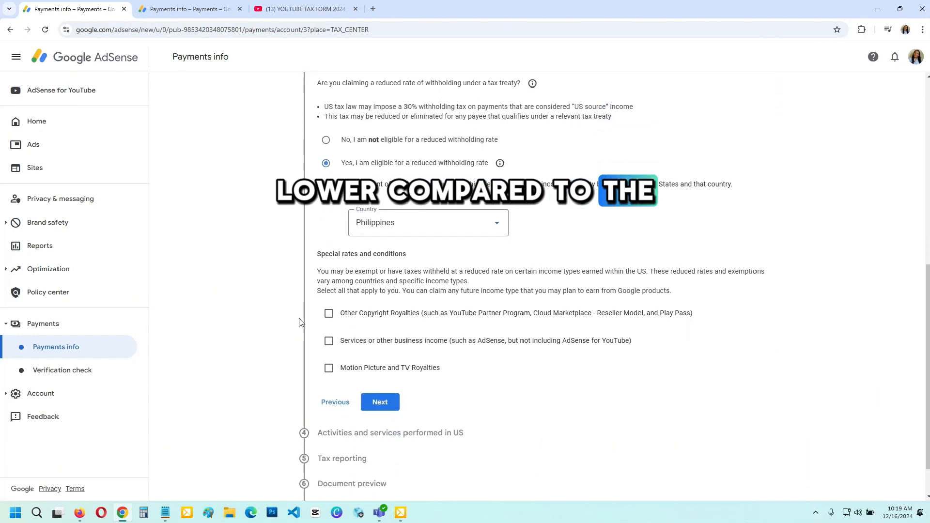
left_click(329, 314)
left_click(399, 352)
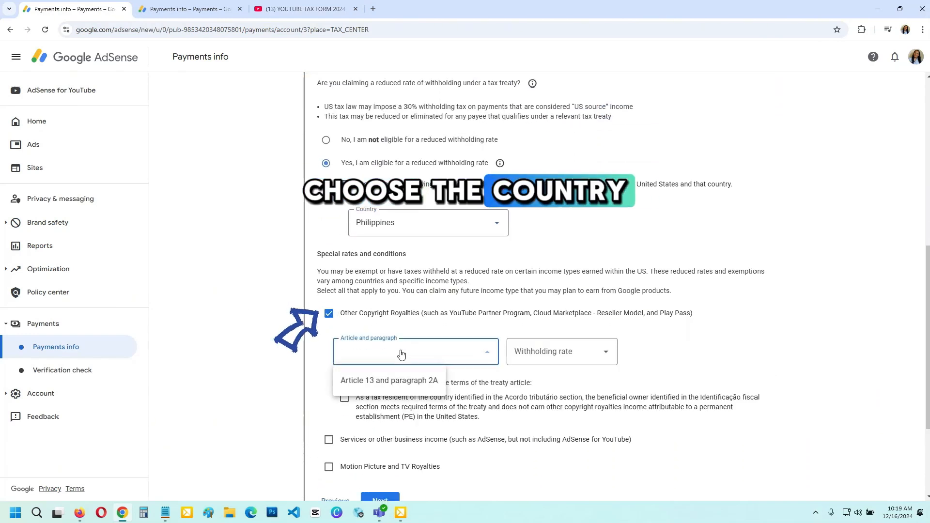
left_click(392, 381)
left_click(536, 358)
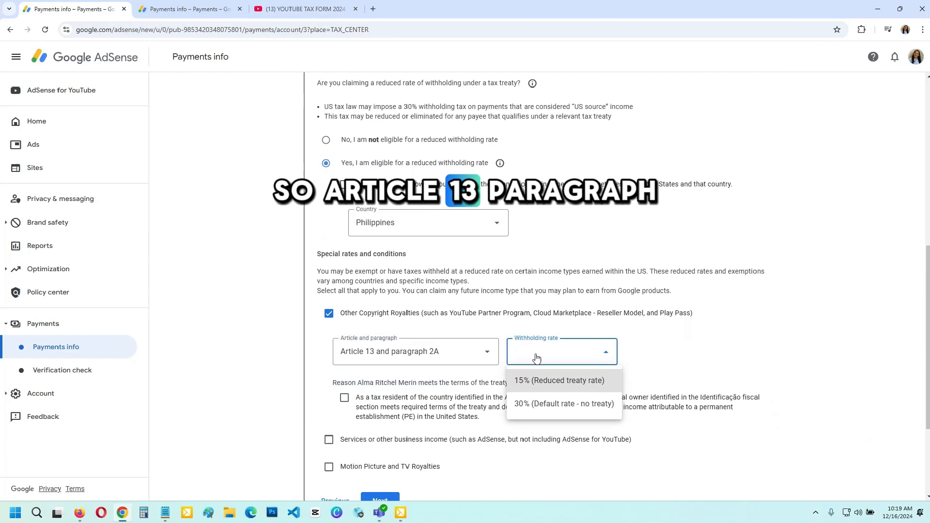
left_click(538, 382)
scroll(297, 332, "down", 2)
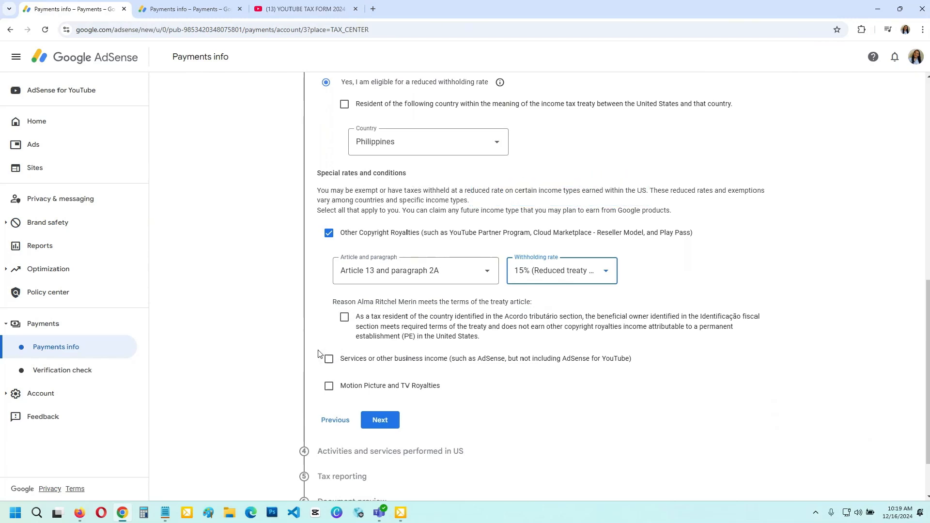
left_click(344, 317)
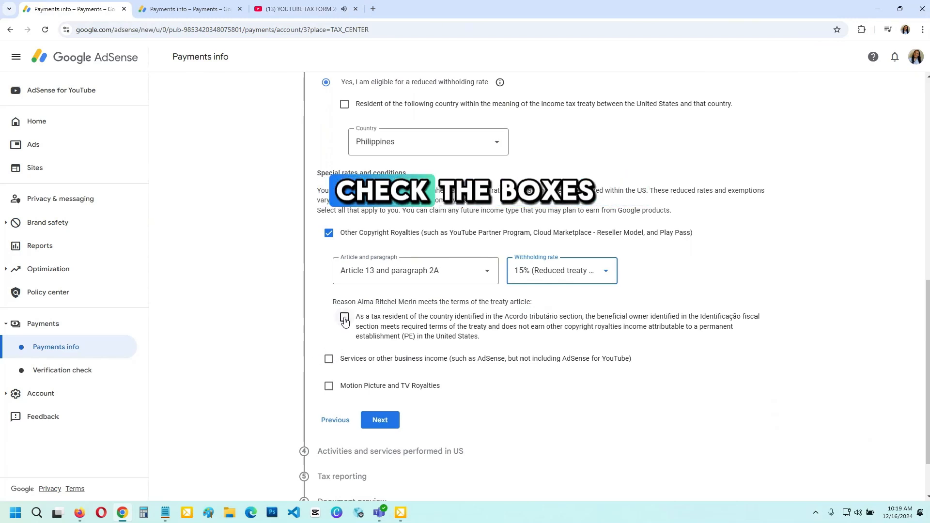
Claim Services or other business income under Article 8 and paragraph 1 at the 0% reduced treaty rate, and check its tax-resident reason
left_click(329, 359)
left_click(419, 398)
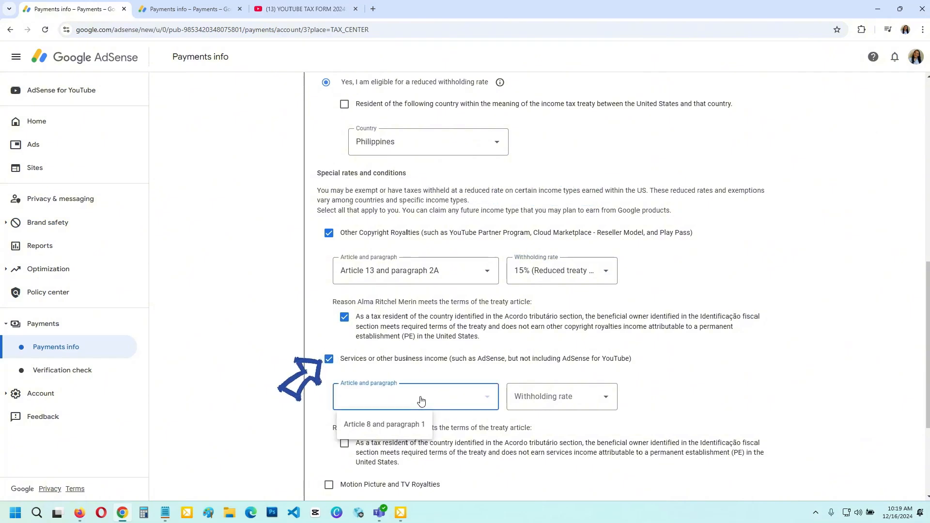
left_click(412, 426)
left_click(558, 408)
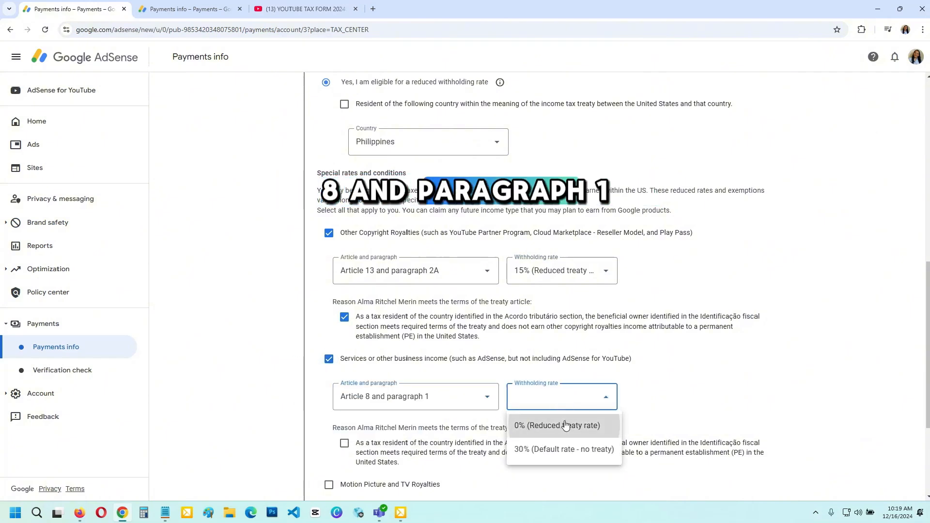
left_click(565, 426)
scroll(324, 347, "down", 2)
left_click(344, 330)
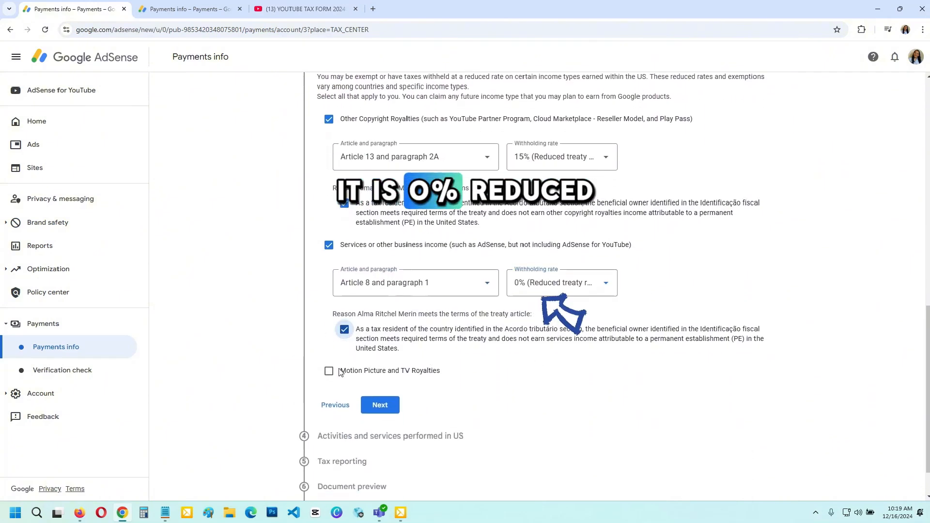
Claim Motion Picture and TV Royalties under Article 13 and paragraph 2A at the 15% reduced treaty rate, and check its tax-resident reason
left_click(329, 371)
left_click(398, 411)
left_click(396, 438)
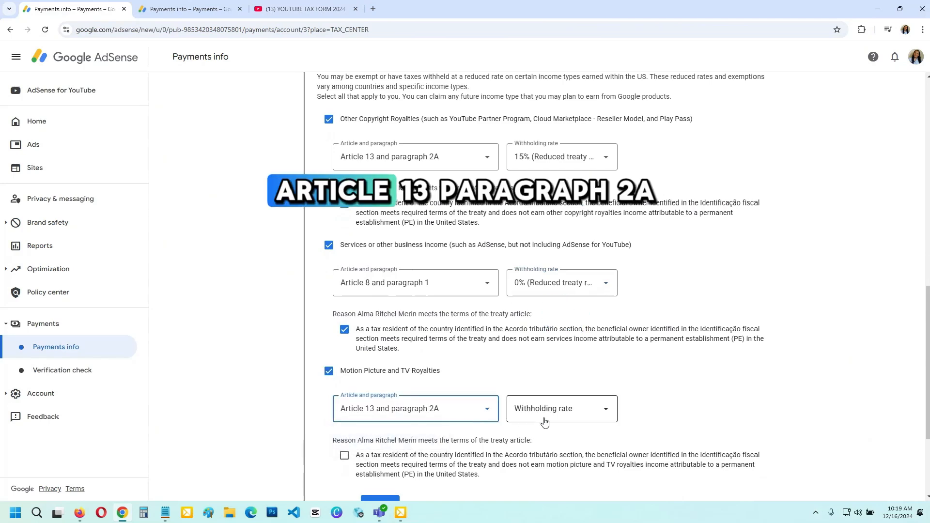
left_click(602, 411)
left_click(557, 436)
scroll(680, 385, "down", 1)
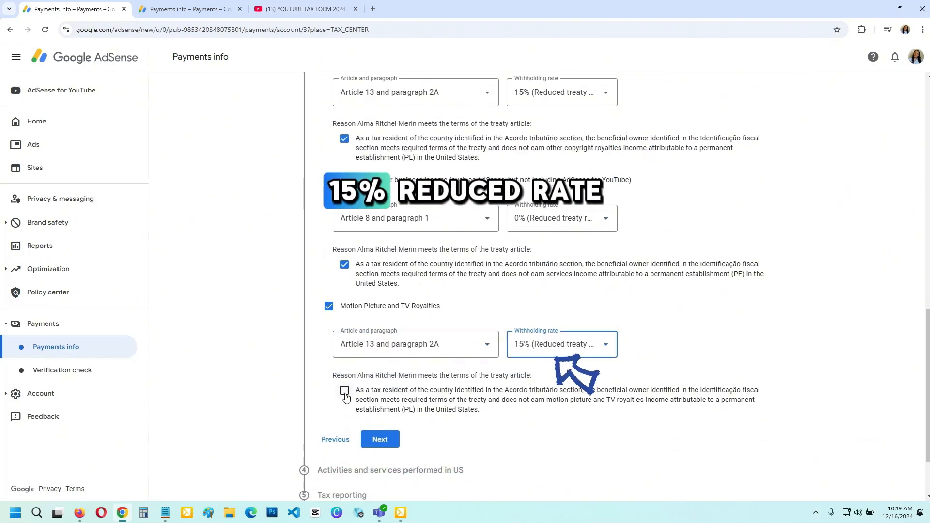
left_click(344, 392)
Certify residency in the treaty country and continue to the section on activities and services performed in US
scroll(406, 418, "up", 1)
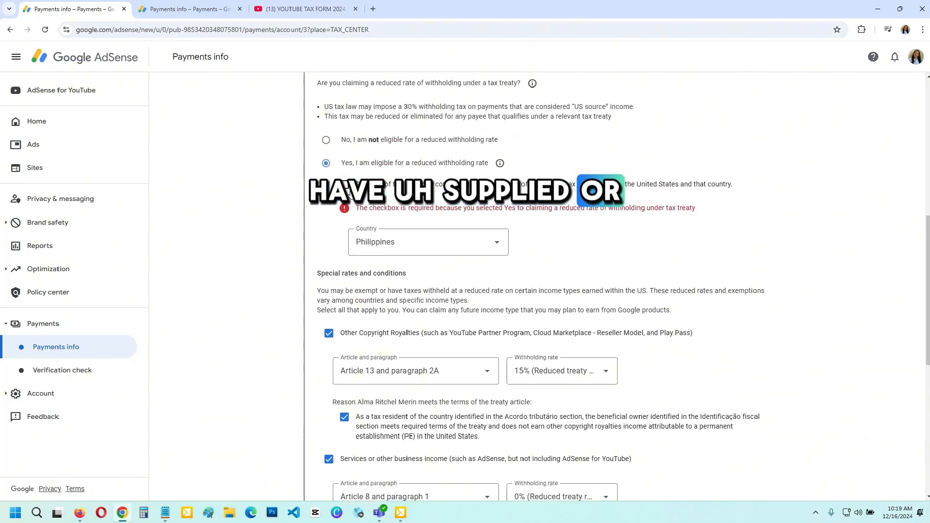
left_click(351, 192)
scroll(751, 376, "down", 7)
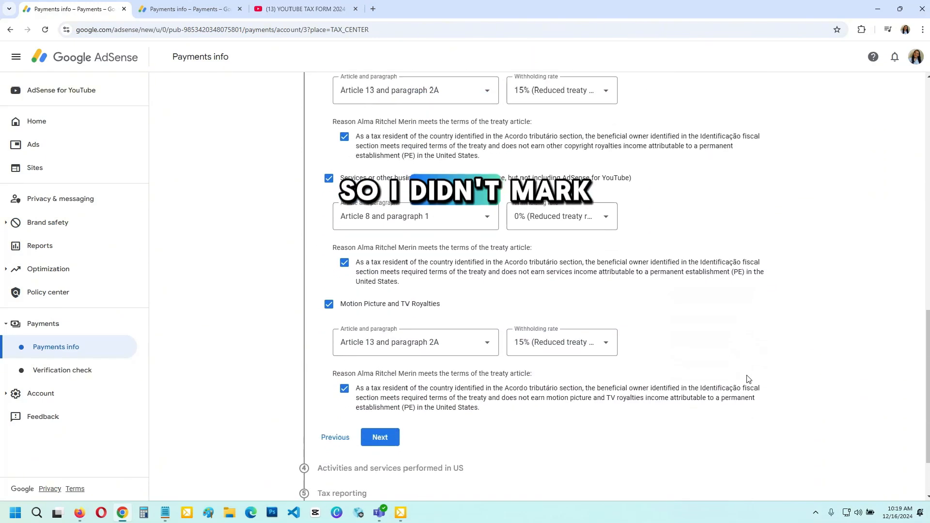
mouse_move(926, 350)
left_mouse_down()
mouse_move(927, 118)
mouse_move(927, 352)
left_mouse_up()
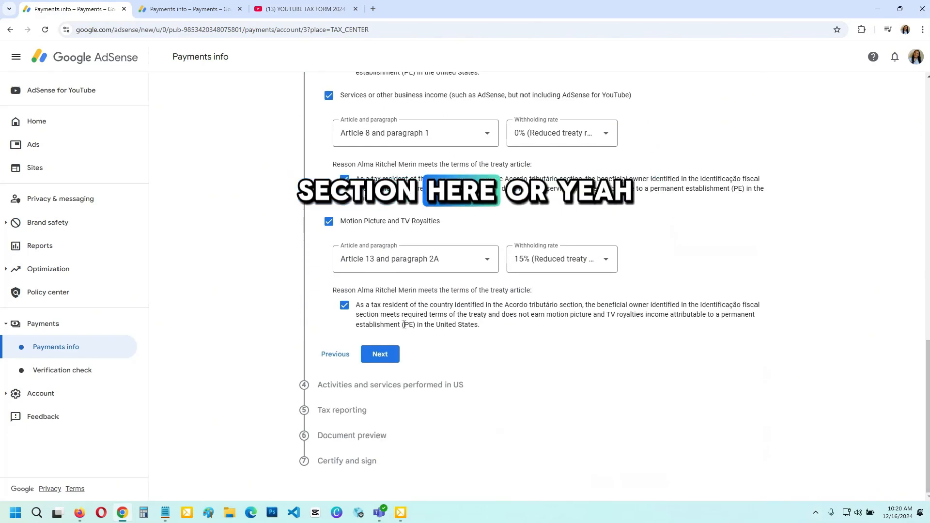
left_click(380, 354)
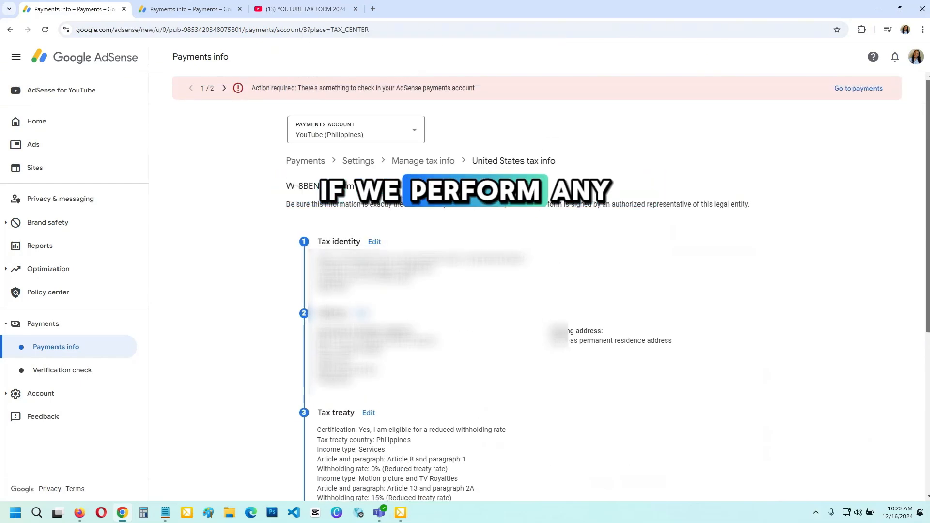
Answer No to activities performed within the US, certify that services are performed solely outside the US, and continue to tax reporting
scroll(735, 411, "down", 8)
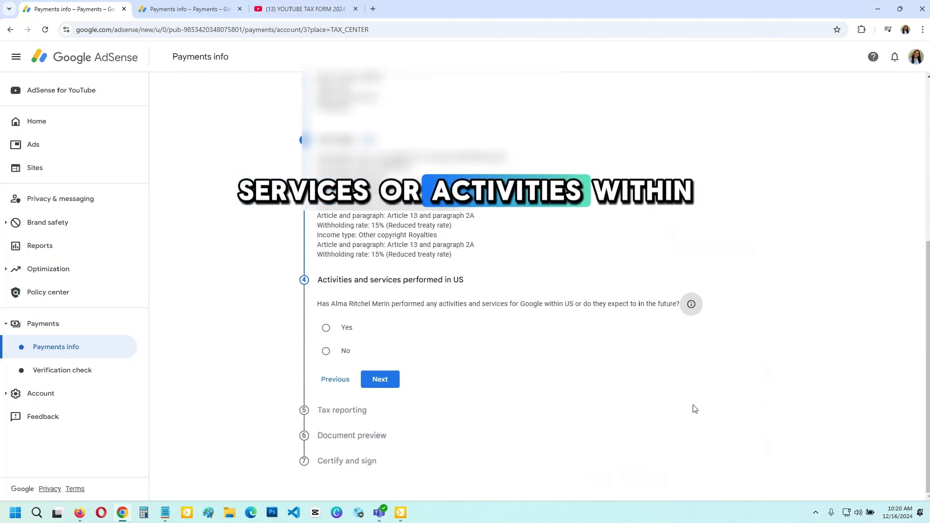
scroll(697, 411, "up", 1)
scroll(705, 412, "up", 1)
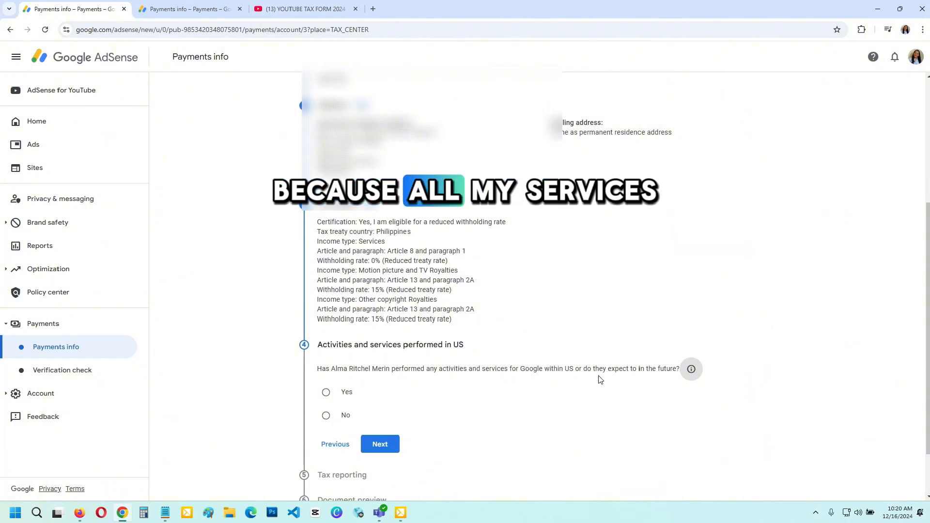
left_click(374, 411)
scroll(373, 411, "down", 1)
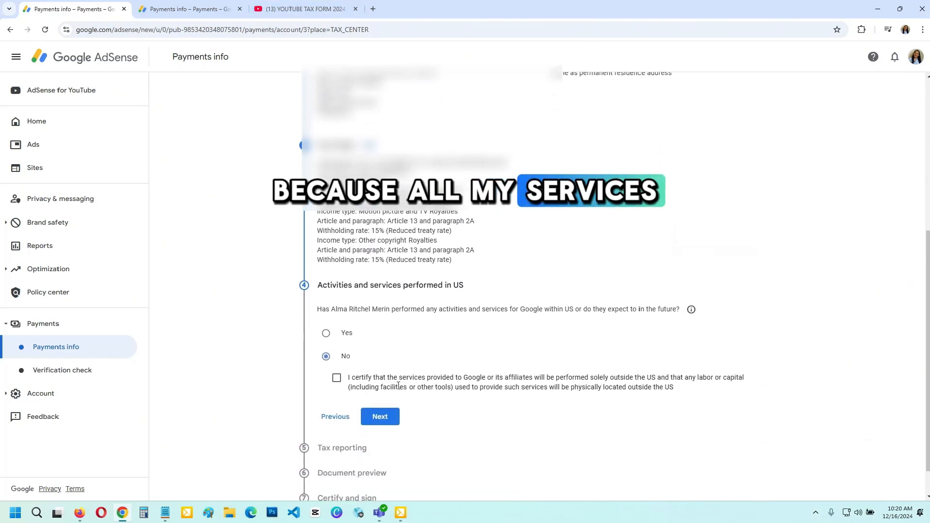
left_click(336, 372)
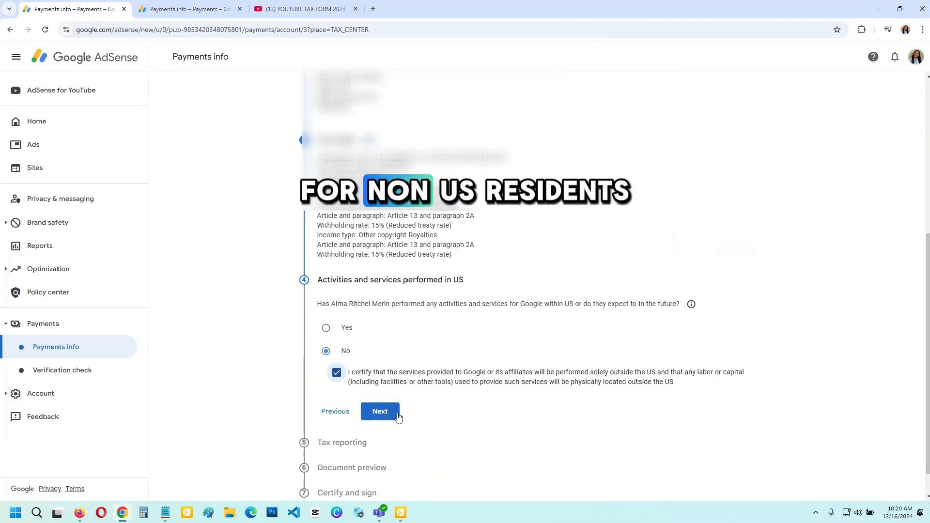
left_click(380, 411)
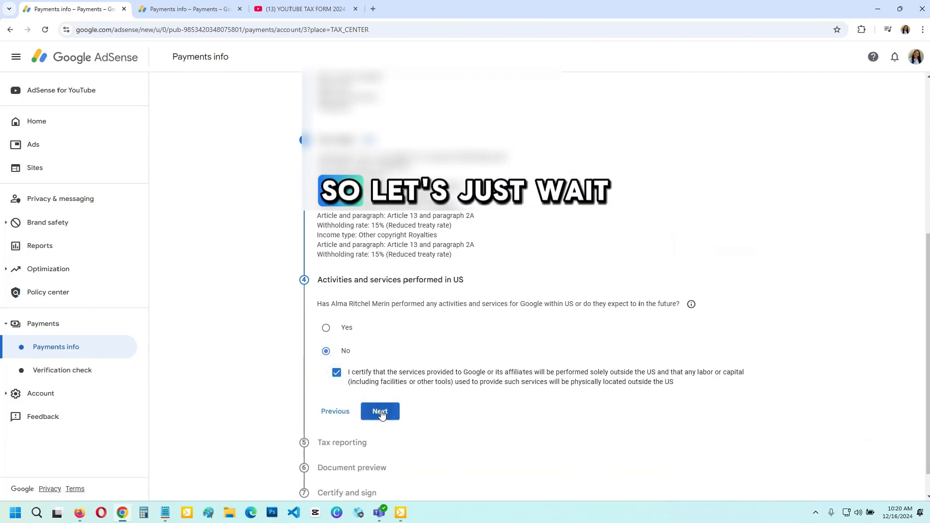
Accept the paperless delivery agreement for US tax documents and continue to the document preview
scroll(624, 358, "down", 1)
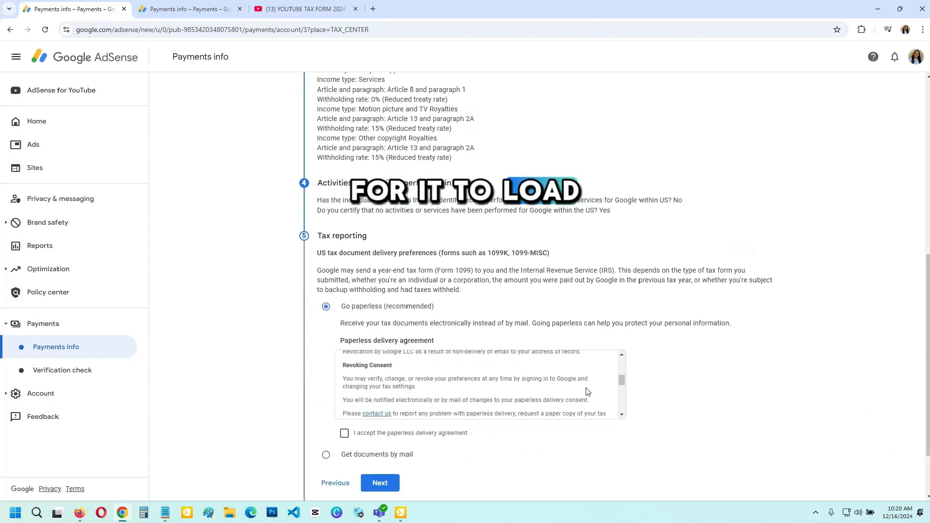
left_click(363, 432)
scroll(436, 430, "down", 1)
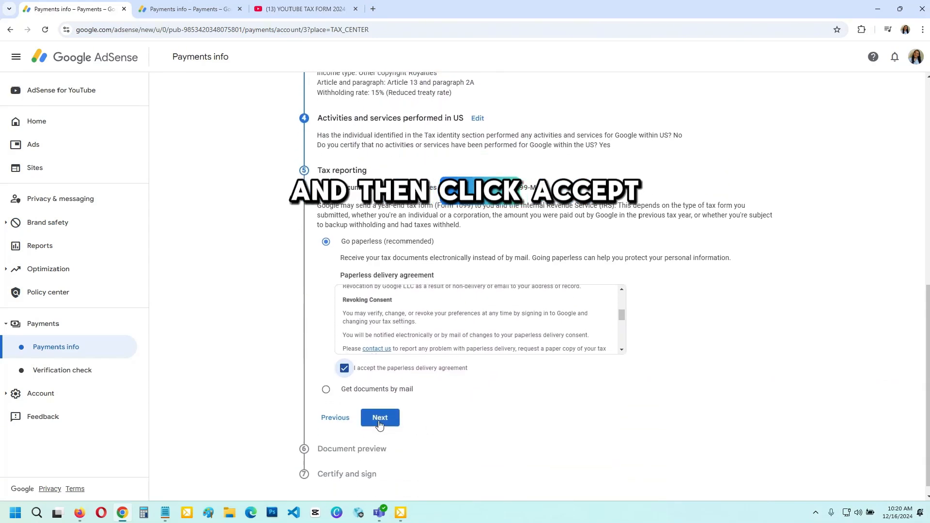
left_click(381, 419)
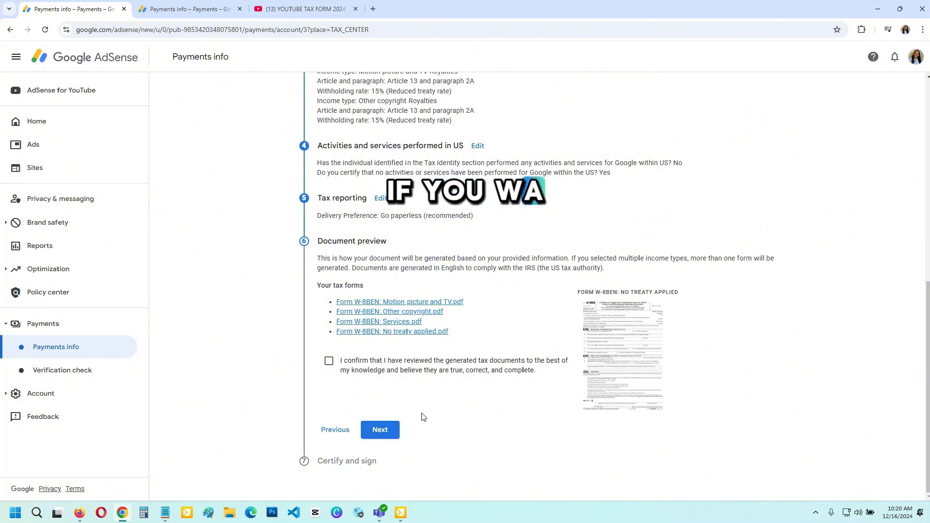
Confirm that the generated tax documents have been reviewed, and check the withholding rates in the tax treaty summary
scroll(369, 369, "up", 5)
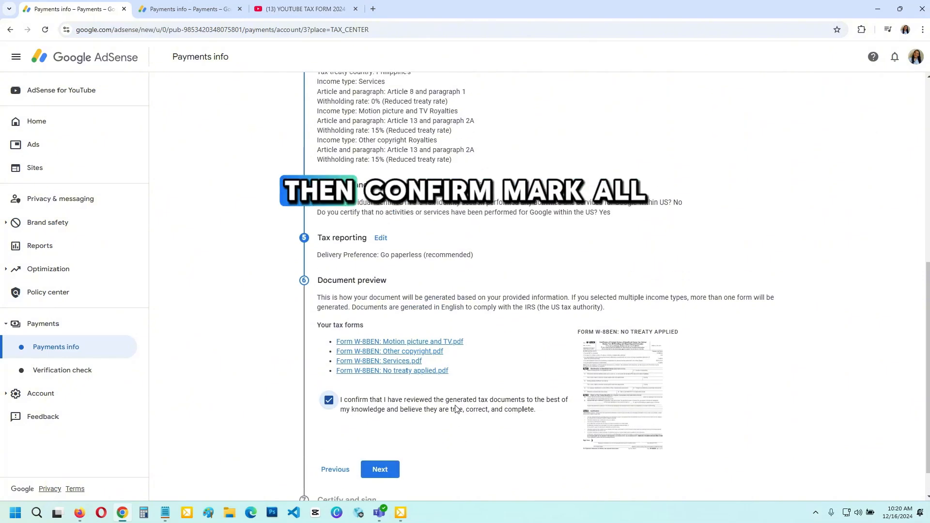
scroll(460, 349, "up", 1)
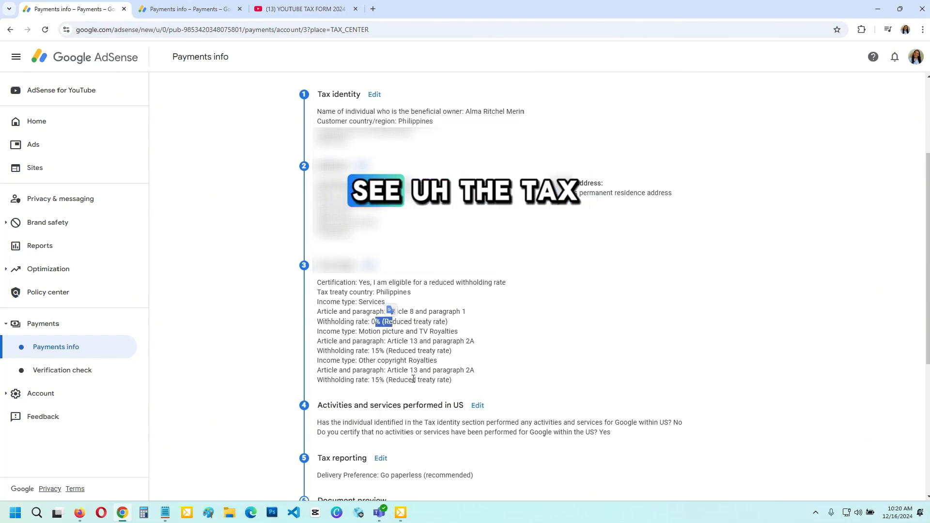
scroll(382, 360, "up", 2)
scroll(382, 360, "down", 3)
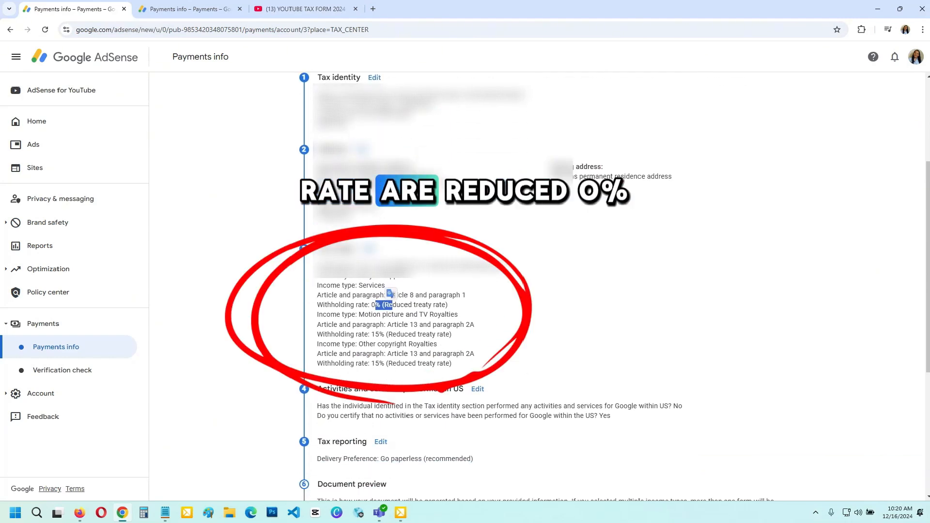
scroll(466, 291, "down", 5)
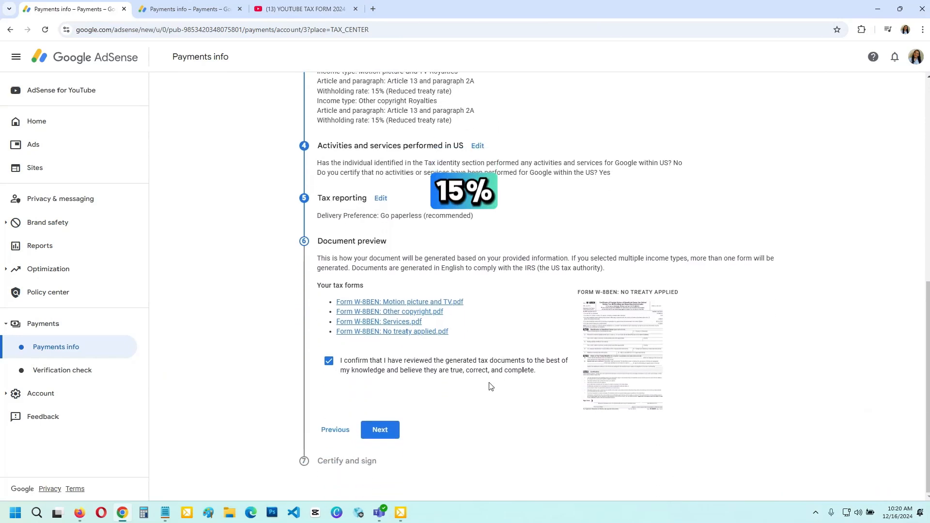
Continue to the certification section, confirm being the beneficial owner named in the tax identity section, and submit the form
left_click(380, 430)
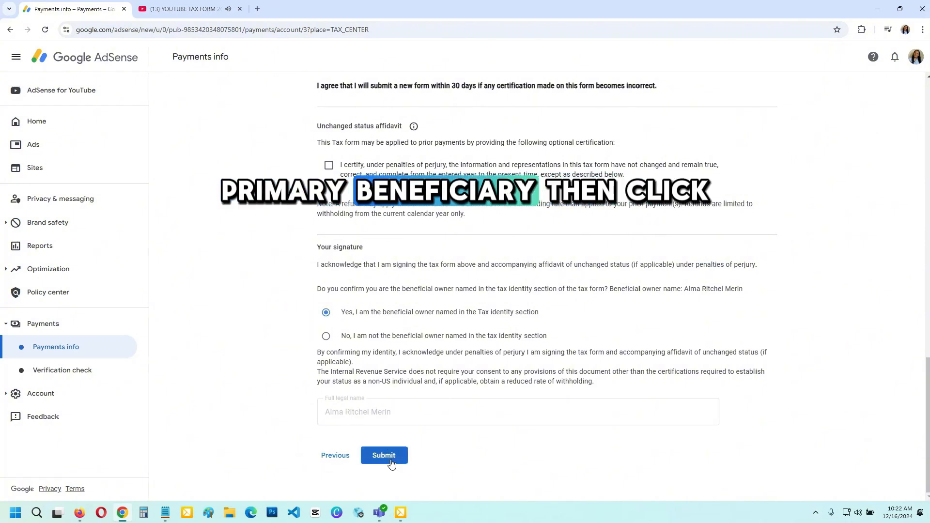
left_click(373, 457)
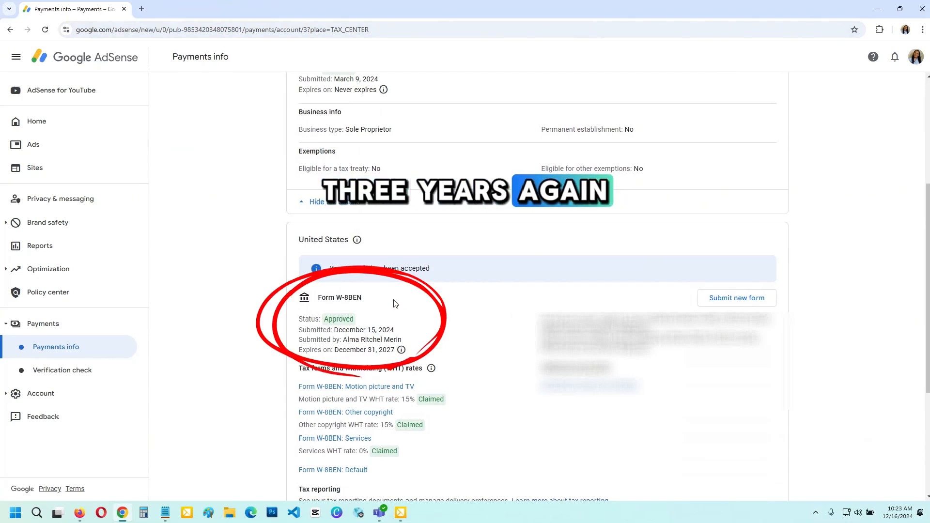
Examine the submitted United States W-8BEN form's status, expiry date, withholding rates and available tax years for reporting documents
scroll(402, 271, "down", 1)
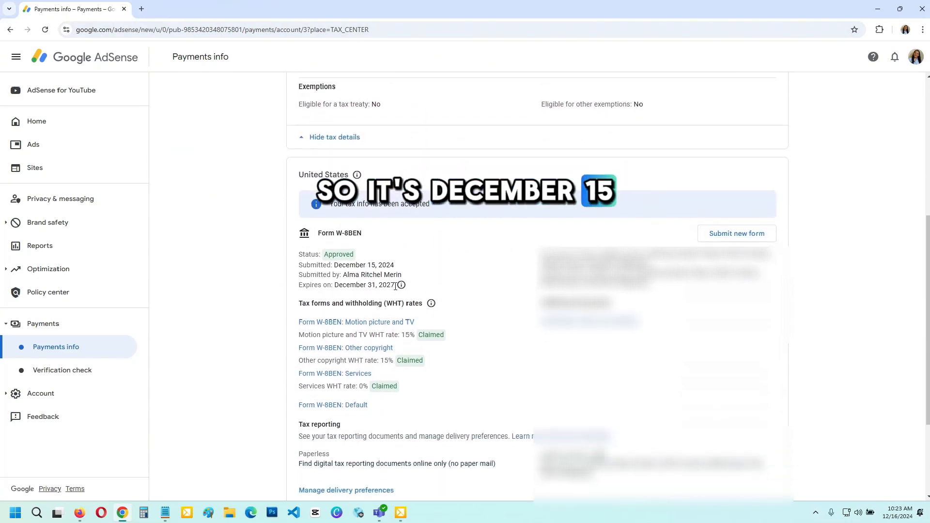
scroll(479, 311, "down", 3)
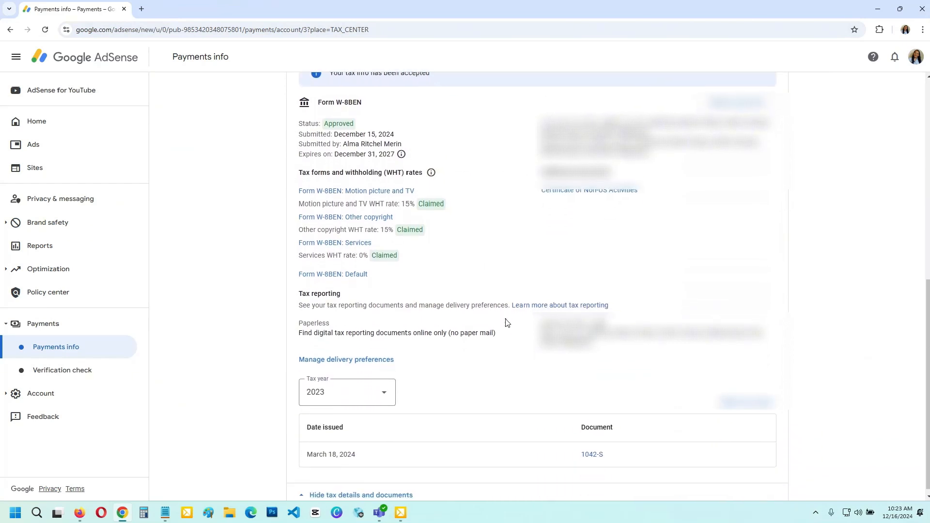
left_click(376, 388)
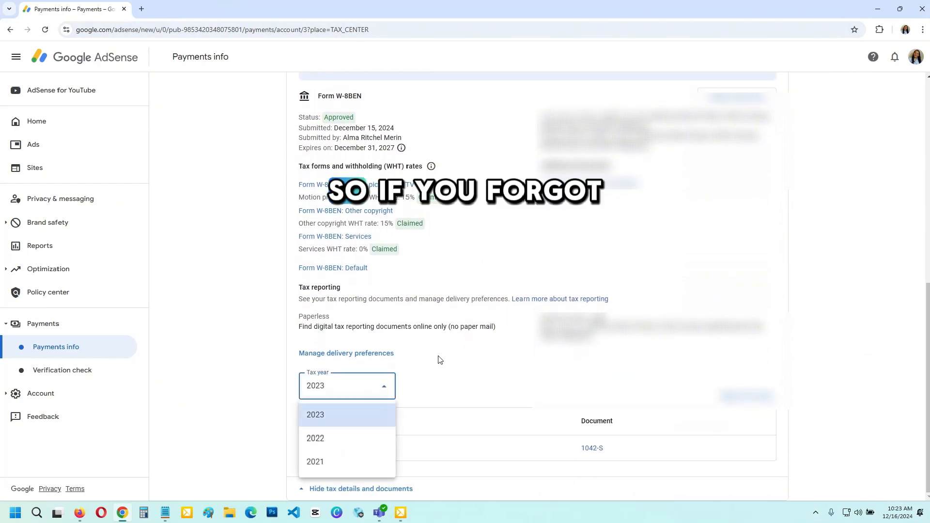
left_click(504, 344)
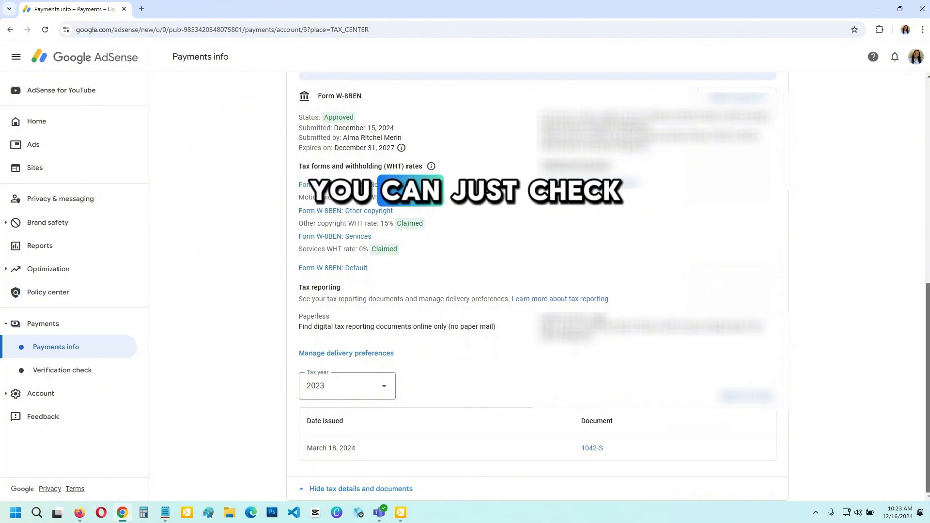
scroll(538, 291, "up", 15)
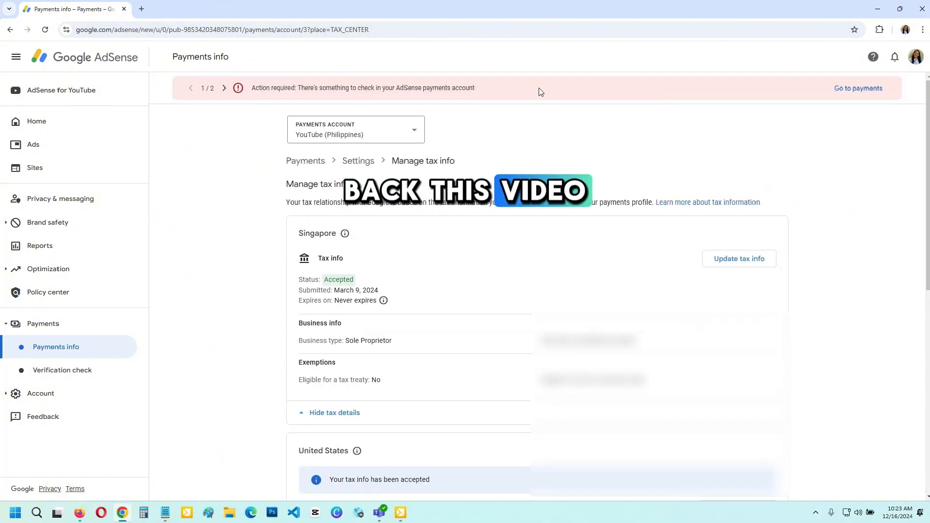